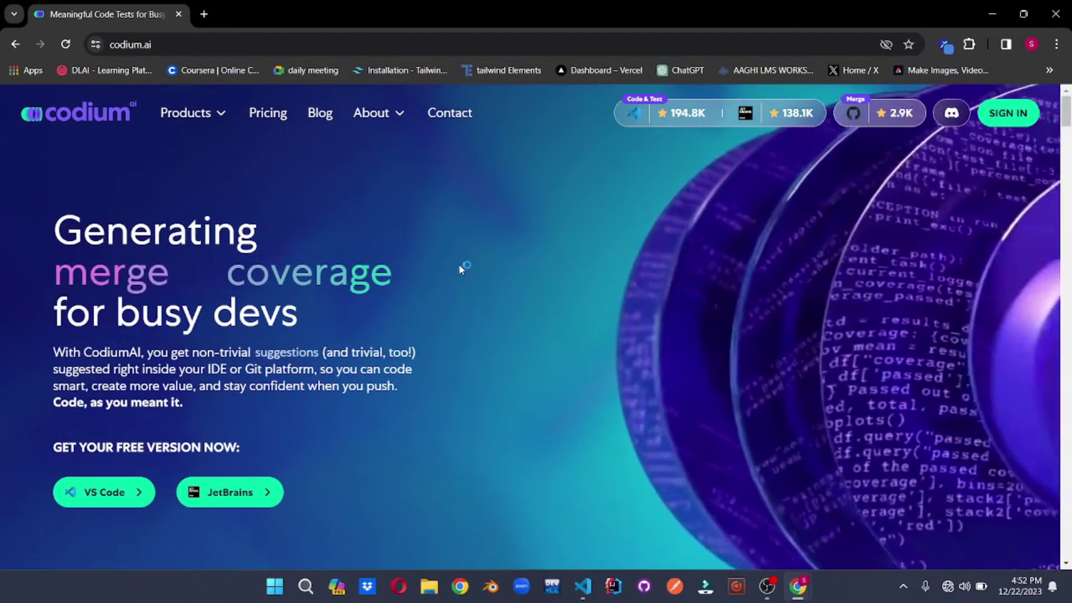
scroll(324, 251, down, 5)
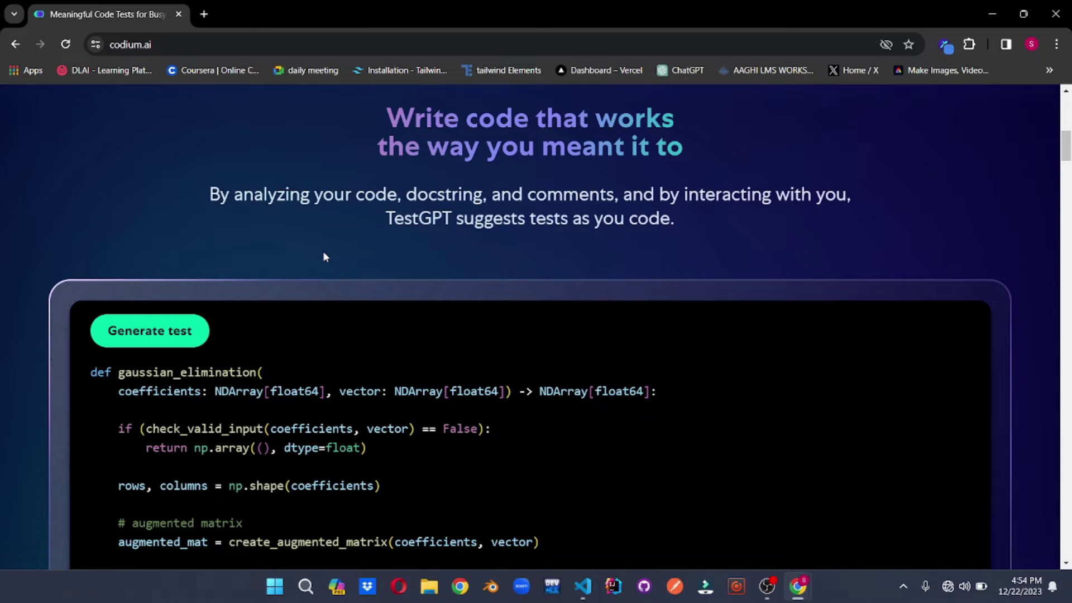
scroll(324, 256, down, 5)
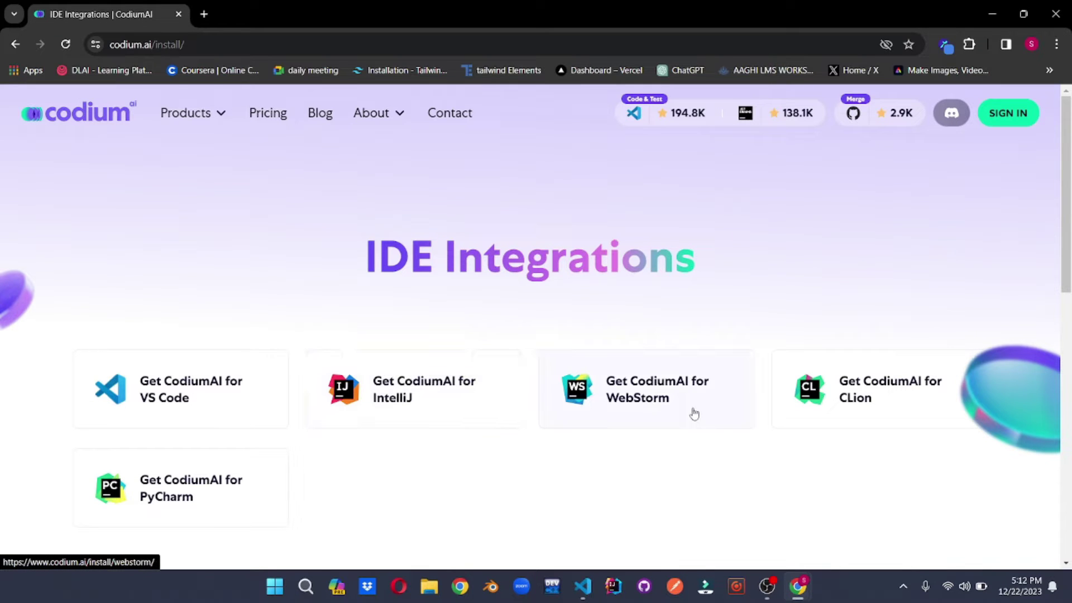
Launch Visual Studio Code from codium.ai's install button to reach the CodiumAI extension page
click(261, 490)
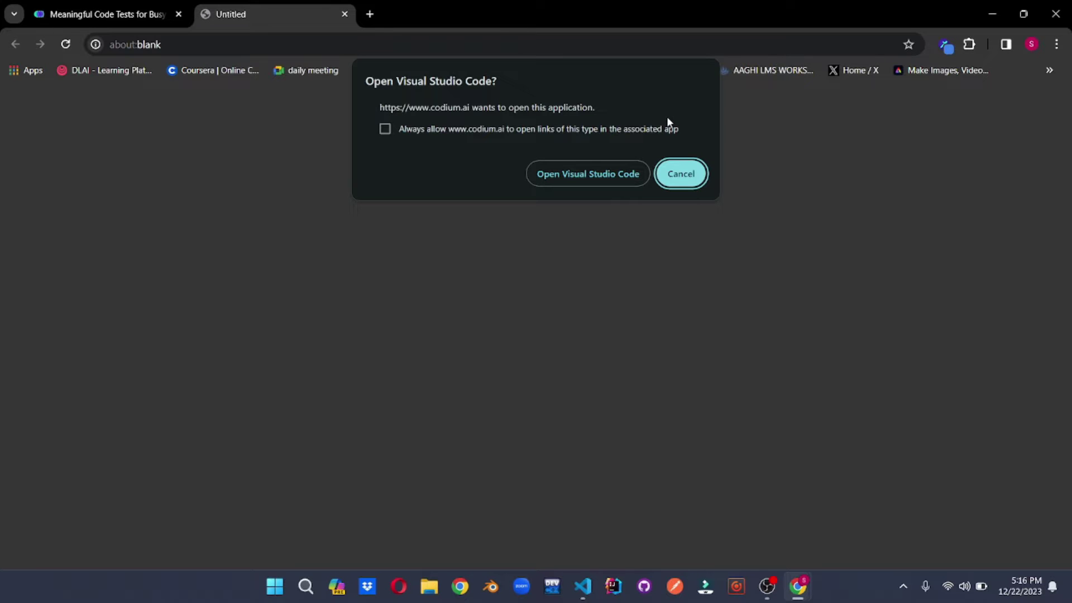
click(609, 172)
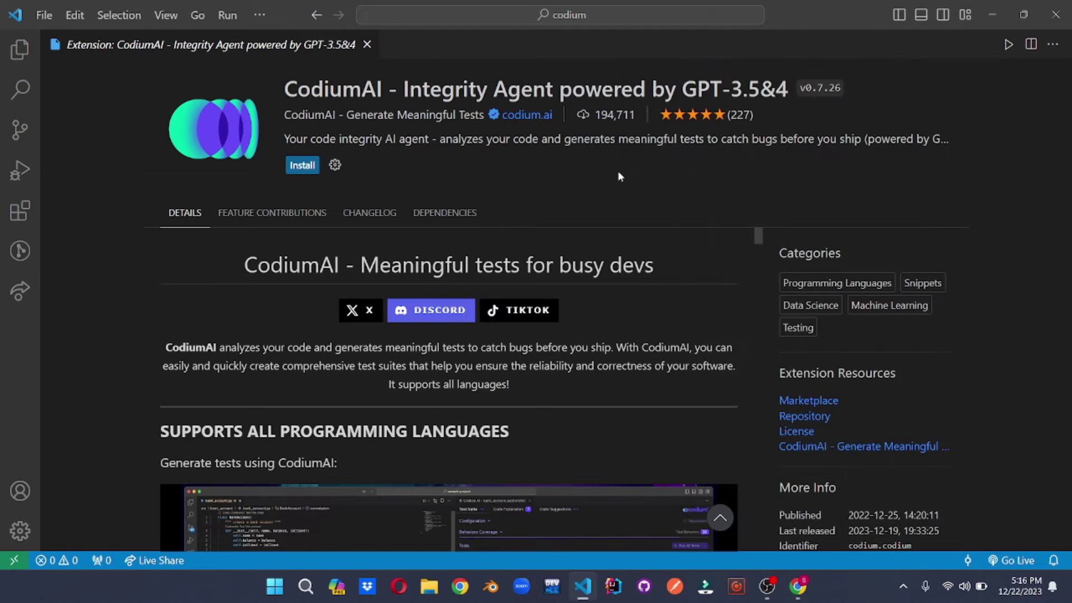
Install the CodiumAI extension and show its chat panel from the activity bar
click(303, 165)
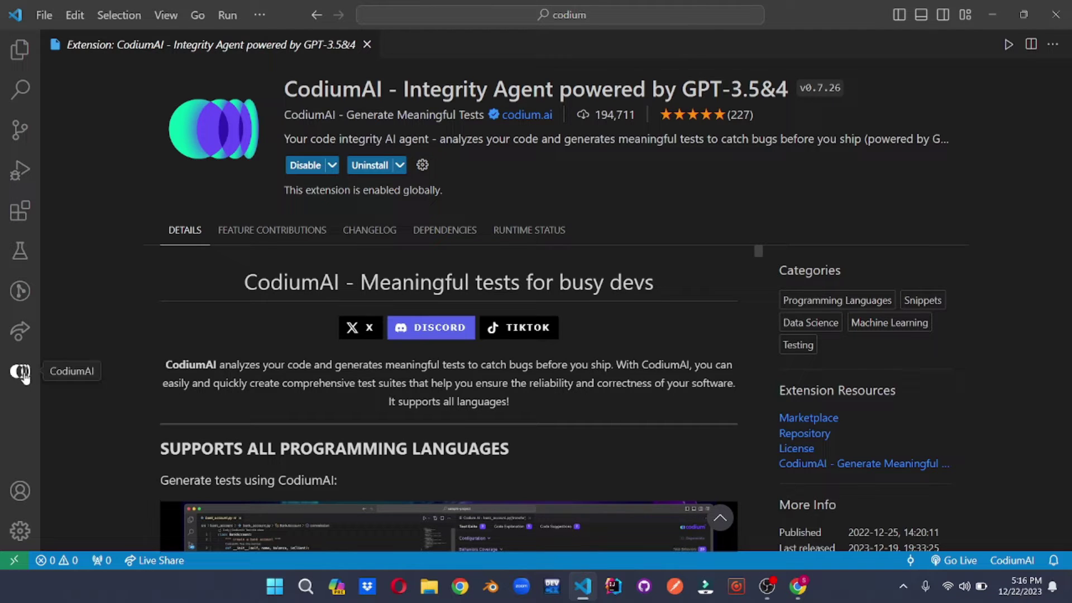
click(22, 374)
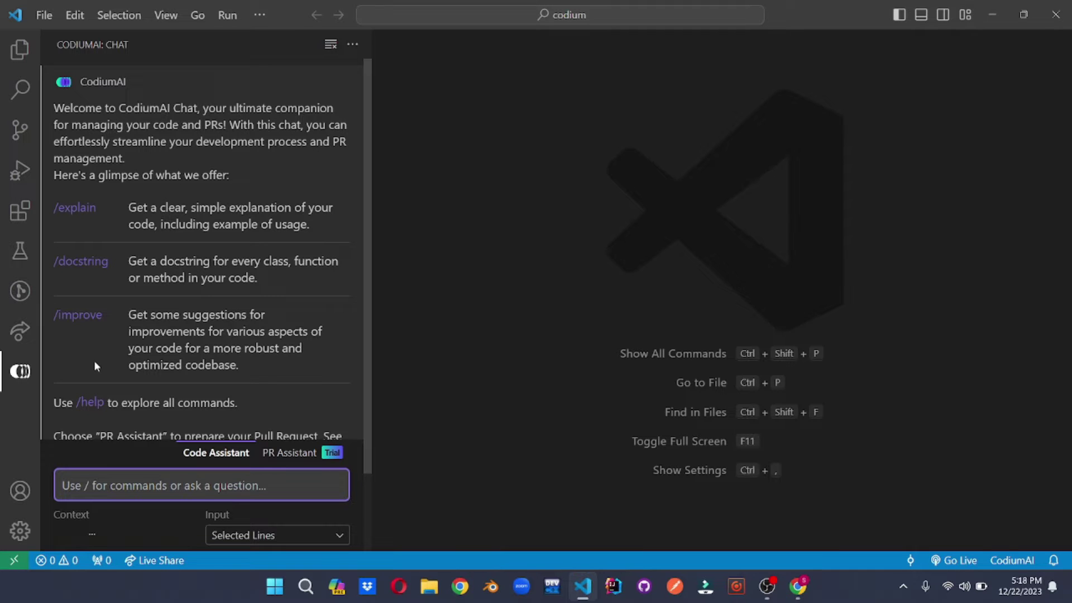
scroll(95, 361, down, 2)
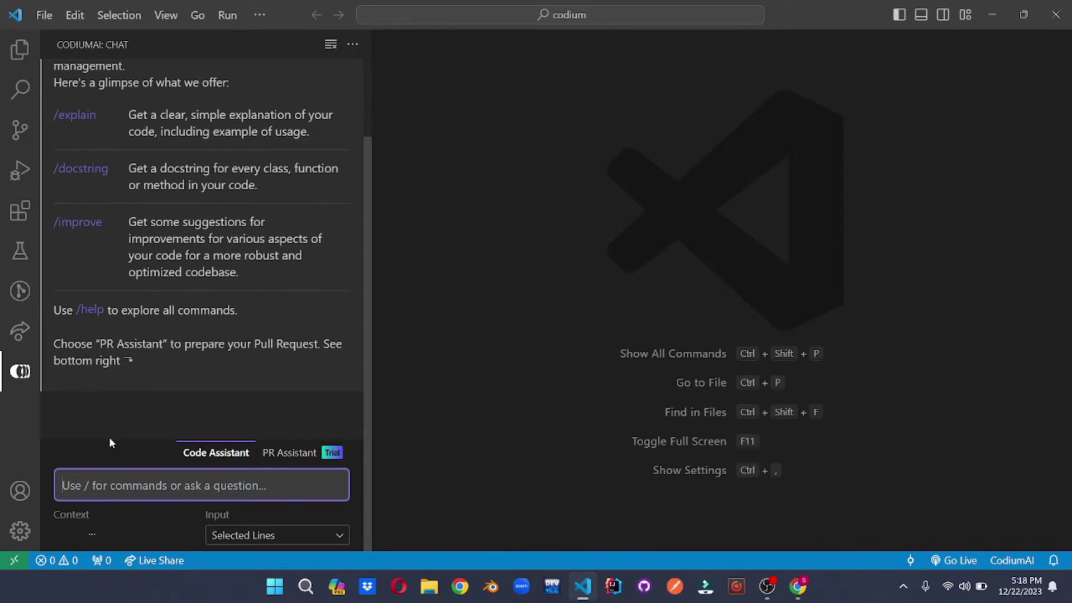
text(/h)
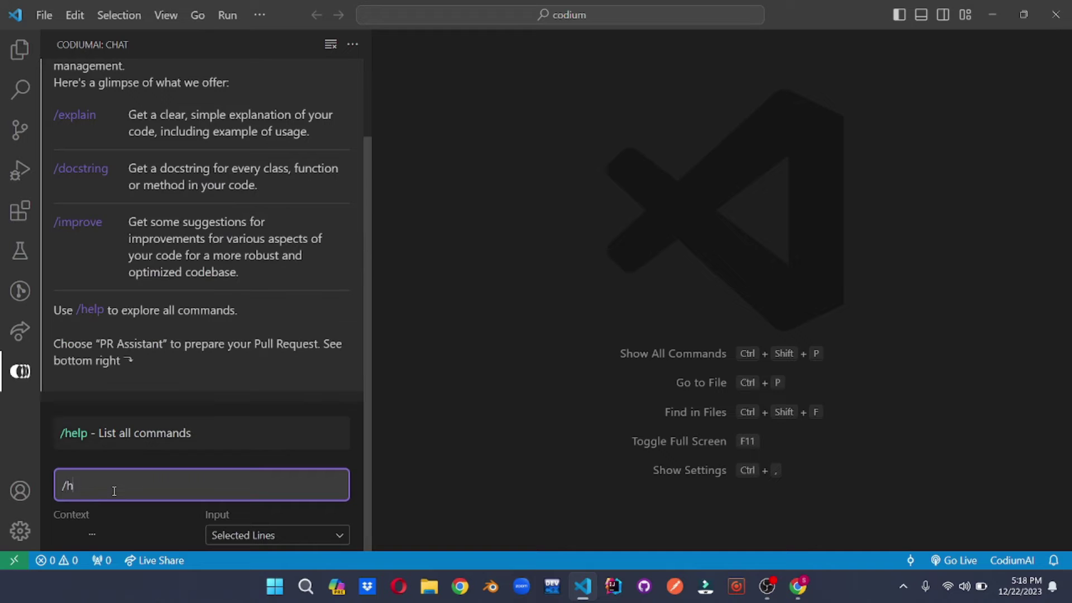
text(elp)
Send /help to CodiumAI to list ask, explain, enhance, docstring, test and improve
key(Return)
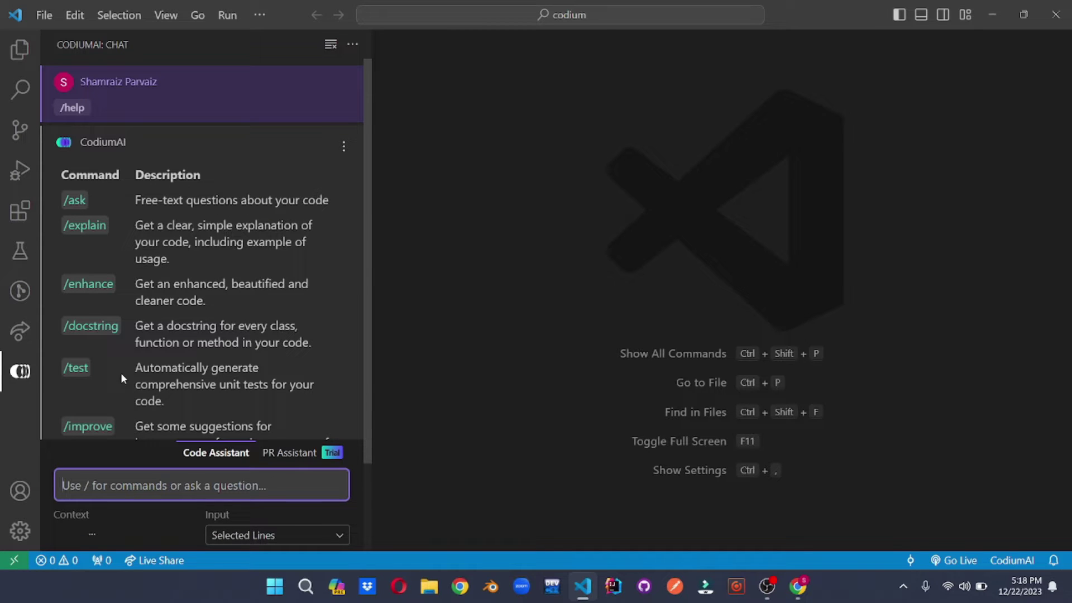
scroll(120, 373, down, 1)
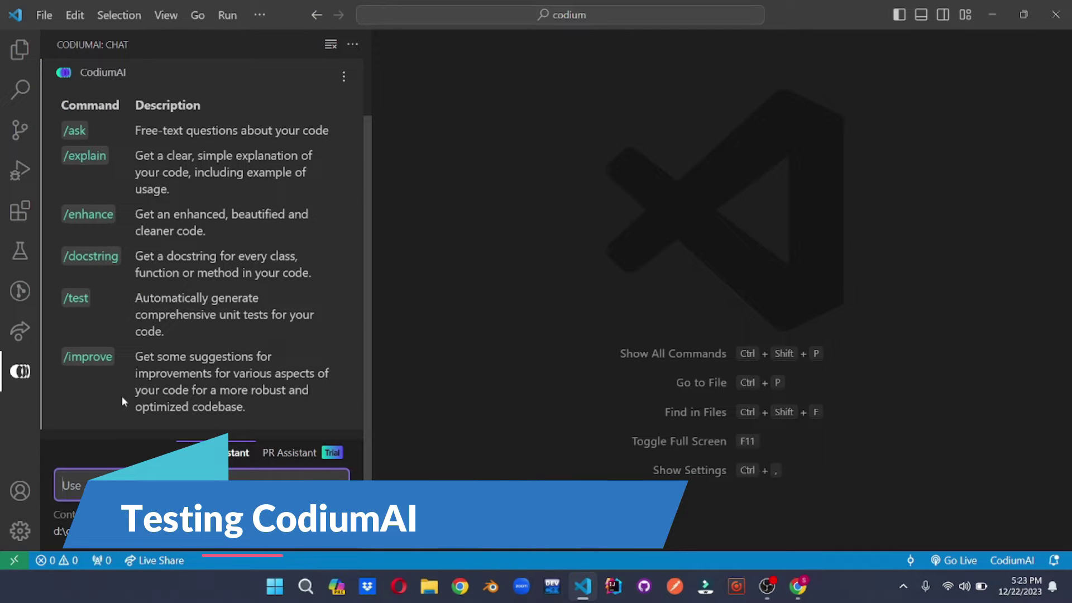
Open spacegame.html from the Explorer file list
click(21, 49)
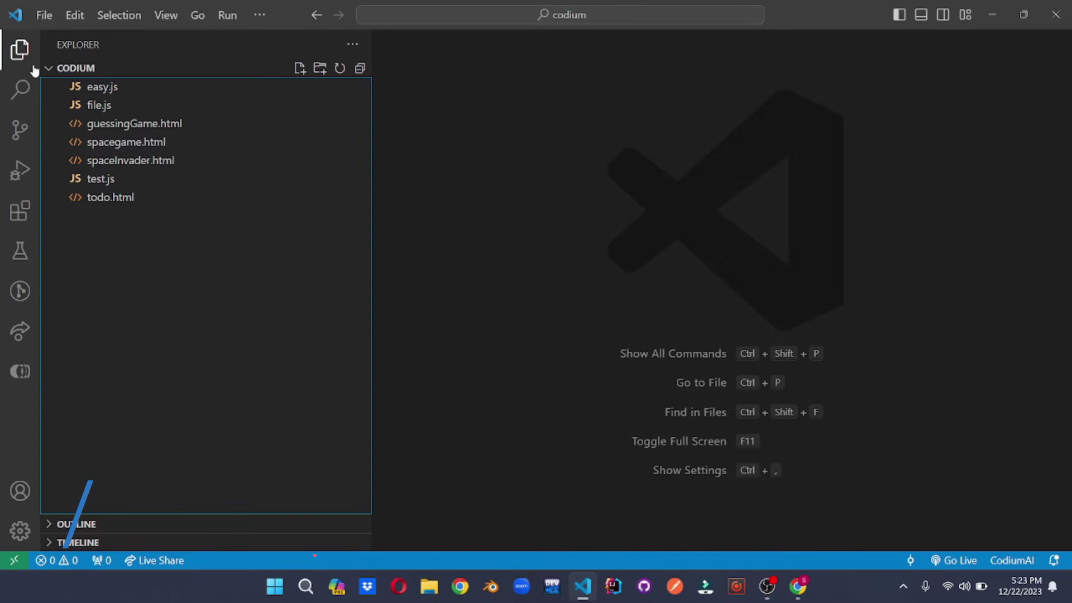
click(126, 142)
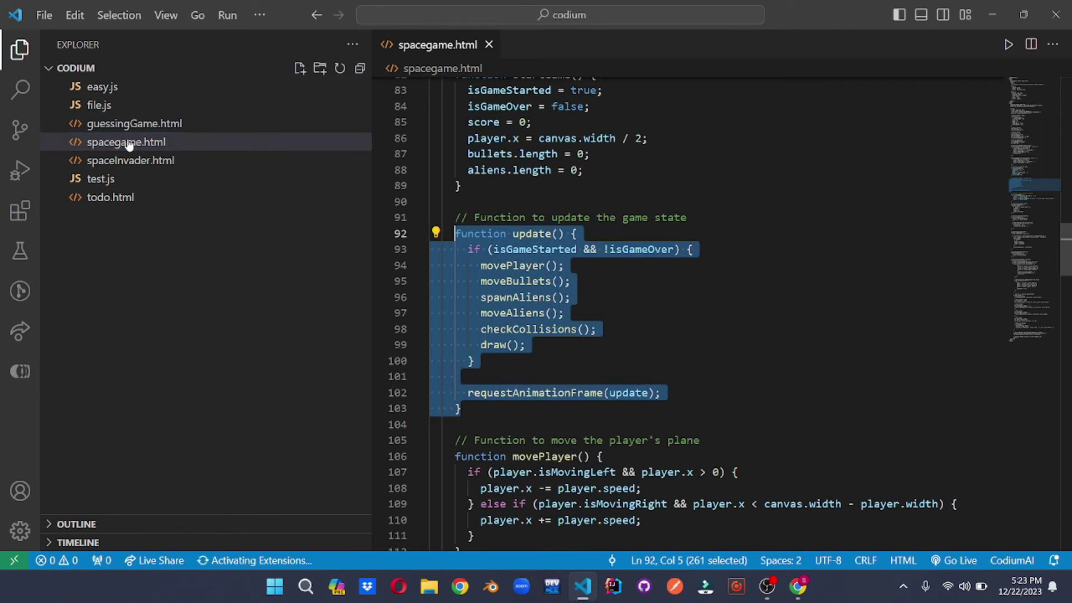
click(284, 290)
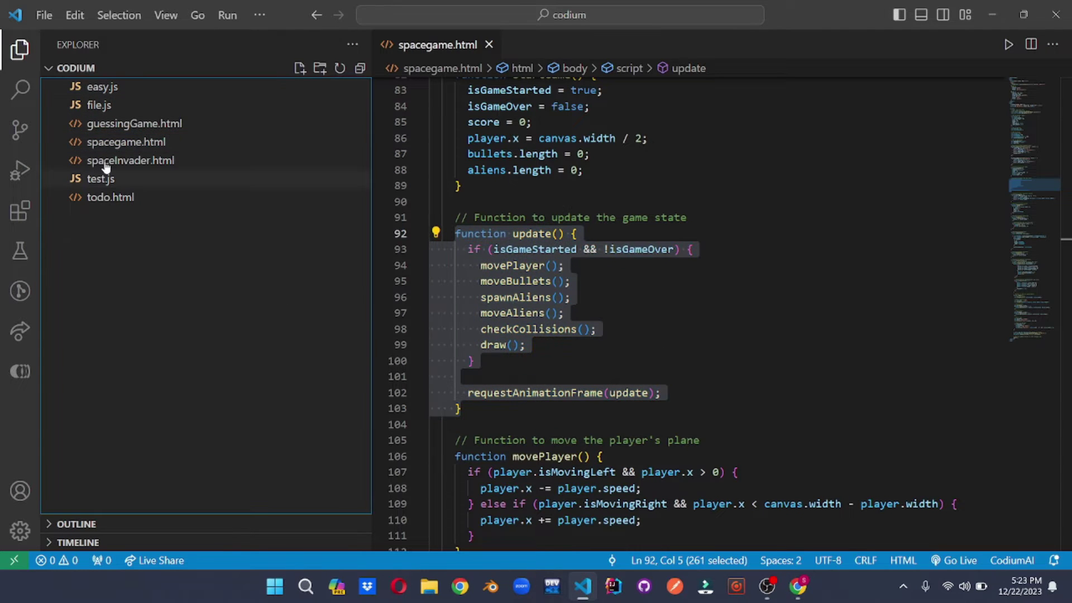
Back in the CodiumAI chat, select the update() function on lines 92–103
click(20, 371)
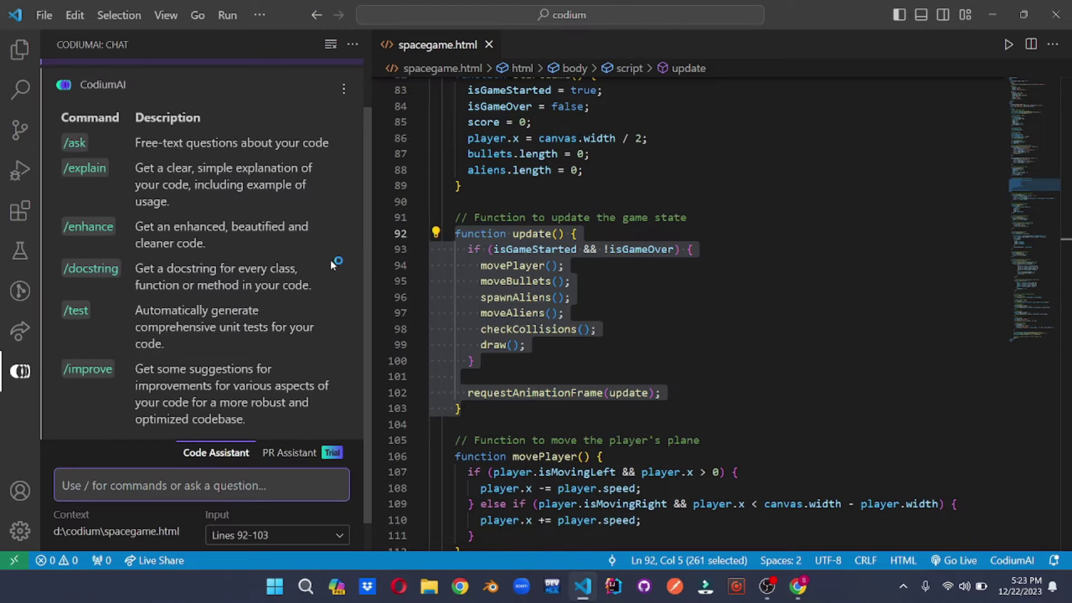
mouse_move(475, 389)
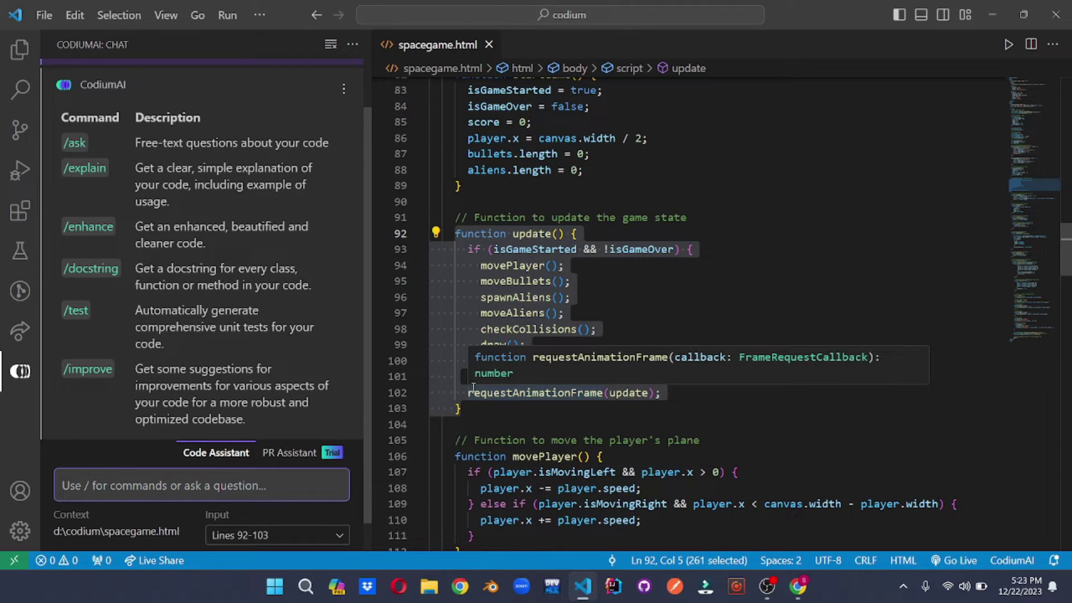
key(Right)
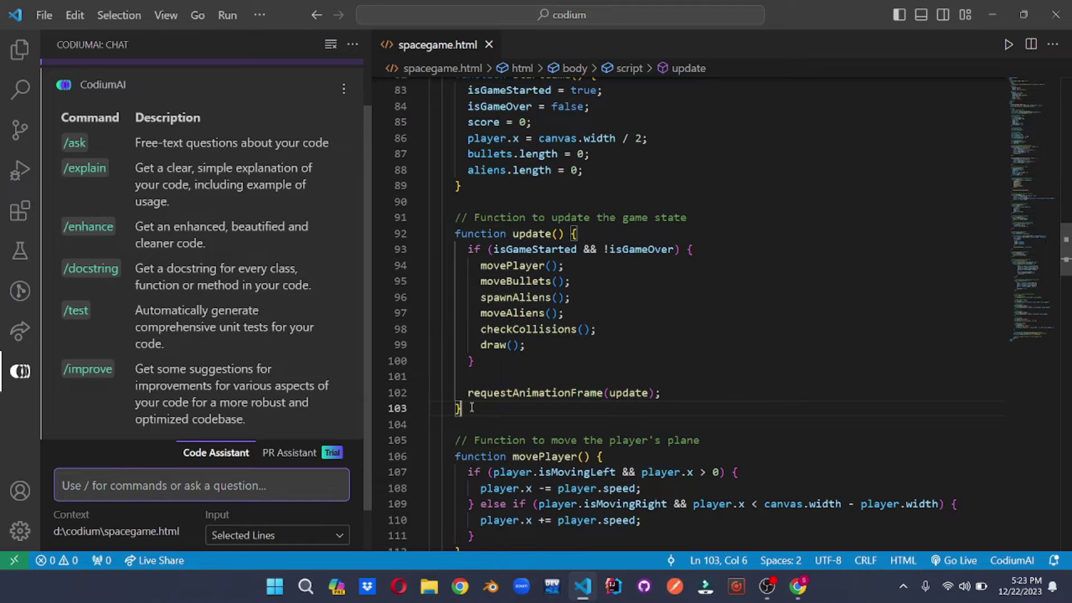
drag(458, 408, 454, 236)
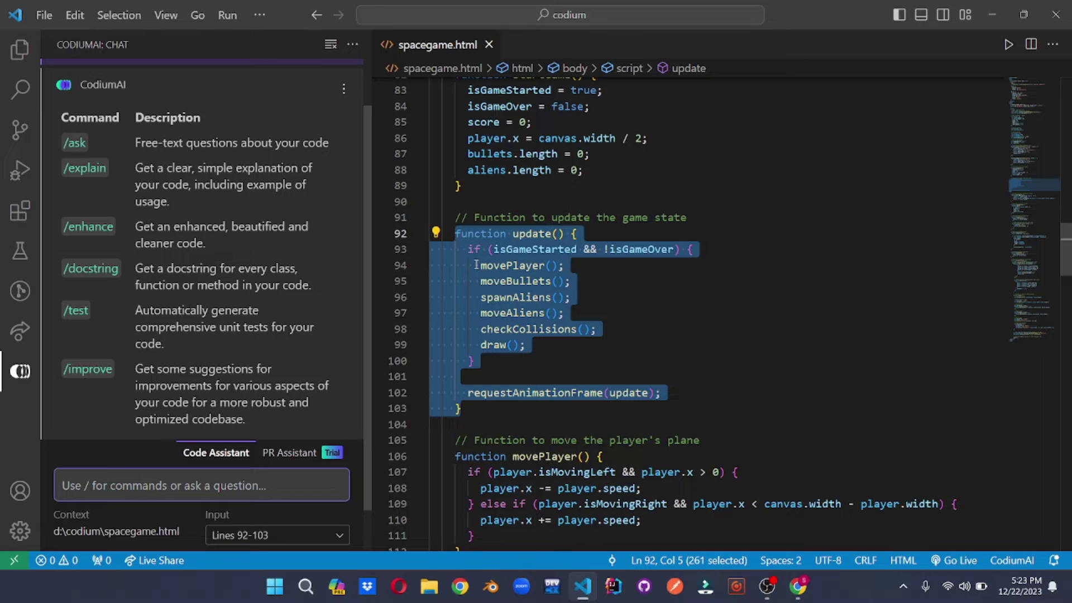
drag(454, 233, 504, 402)
Send /explain for update() to get its inputs, flow, outputs and usage example
click(235, 485)
text(/)
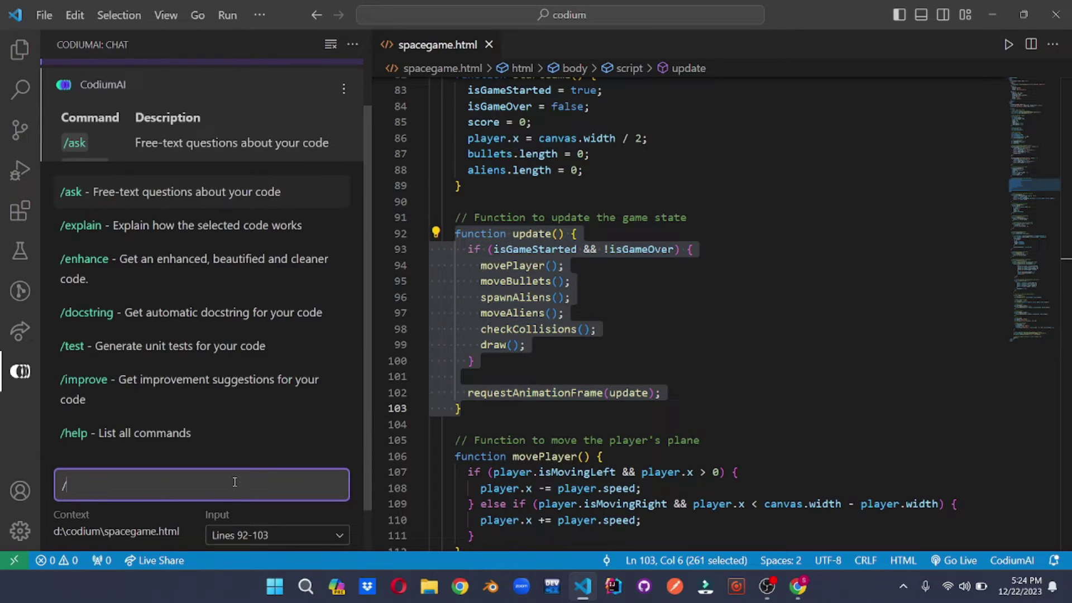
text(e)
text(xplai)
text(n)
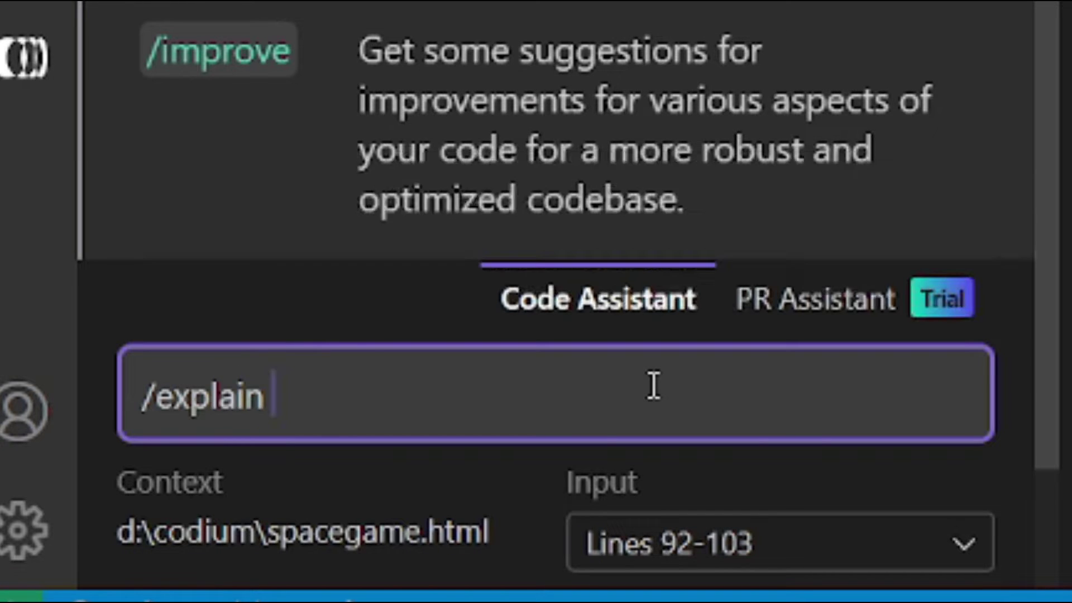
key(Return)
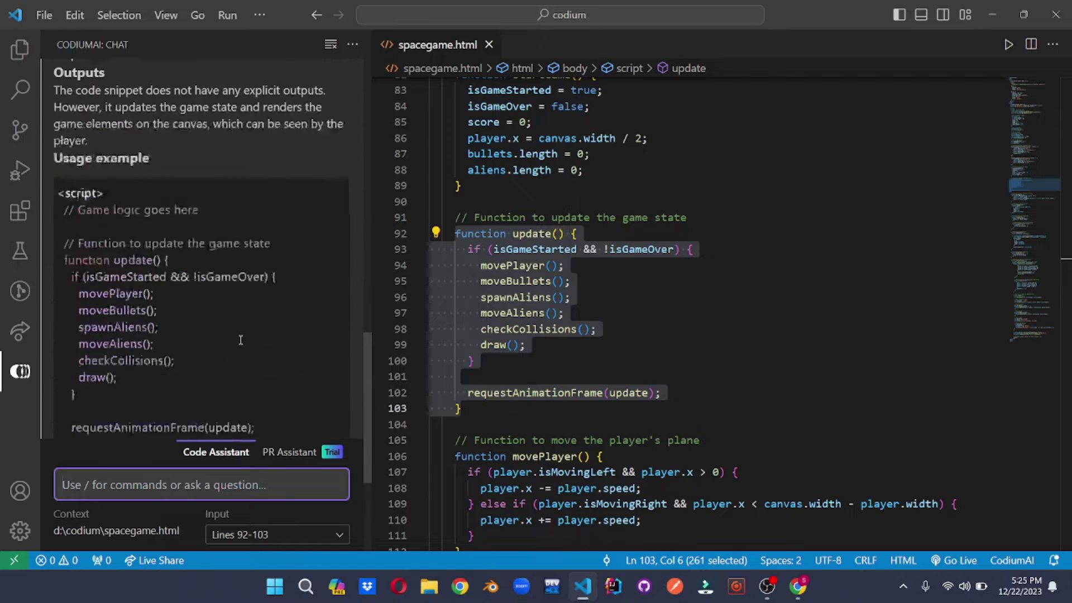
scroll(240, 339, up, 2)
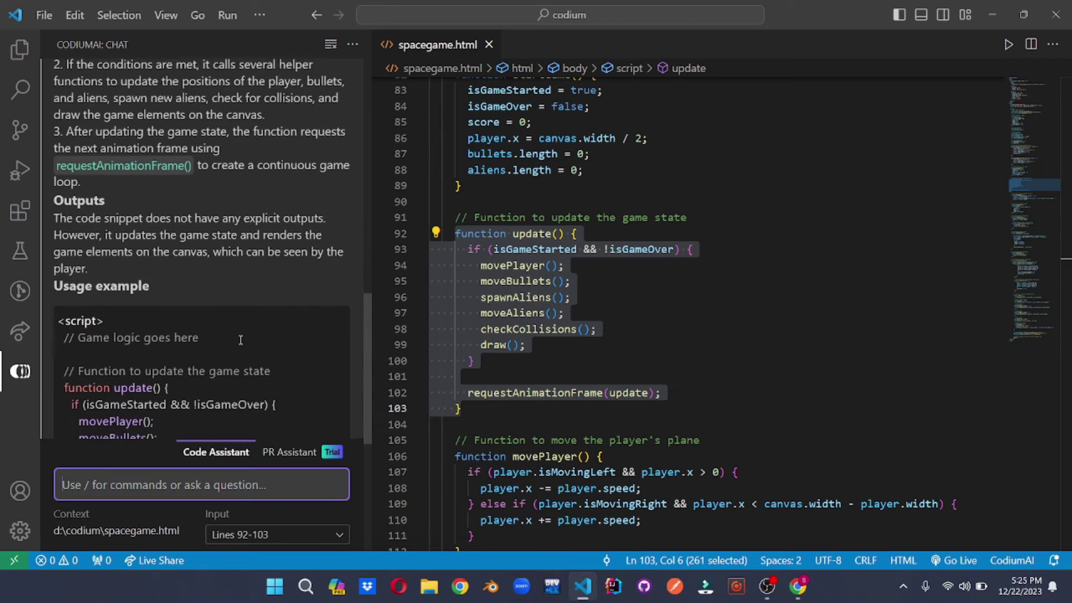
scroll(240, 339, up, 3)
scroll(239, 340, up, 1)
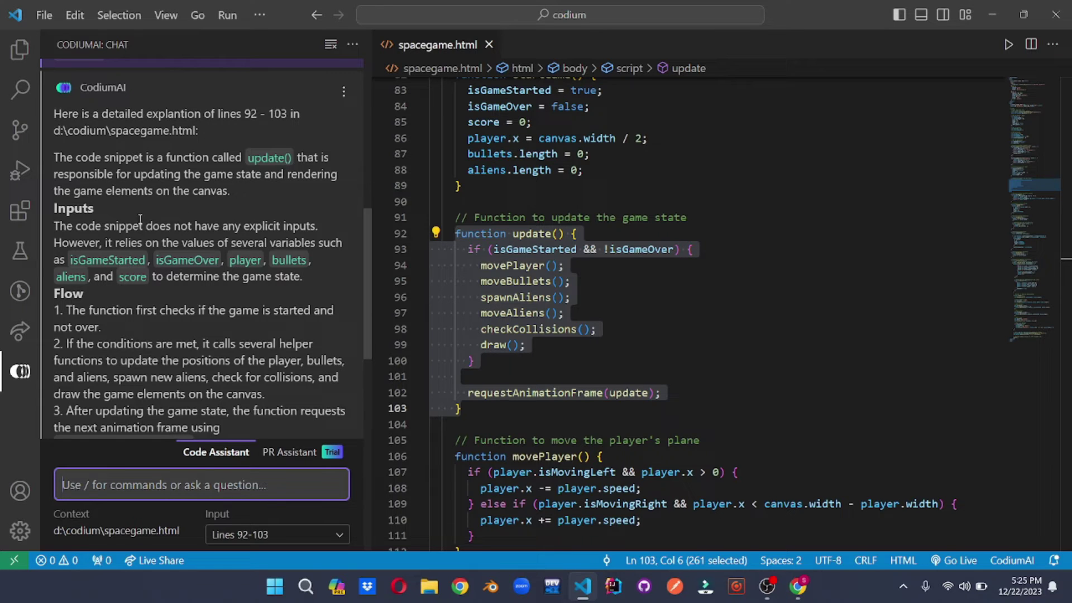
scroll(96, 374, up, 1)
scroll(96, 368, down, 4)
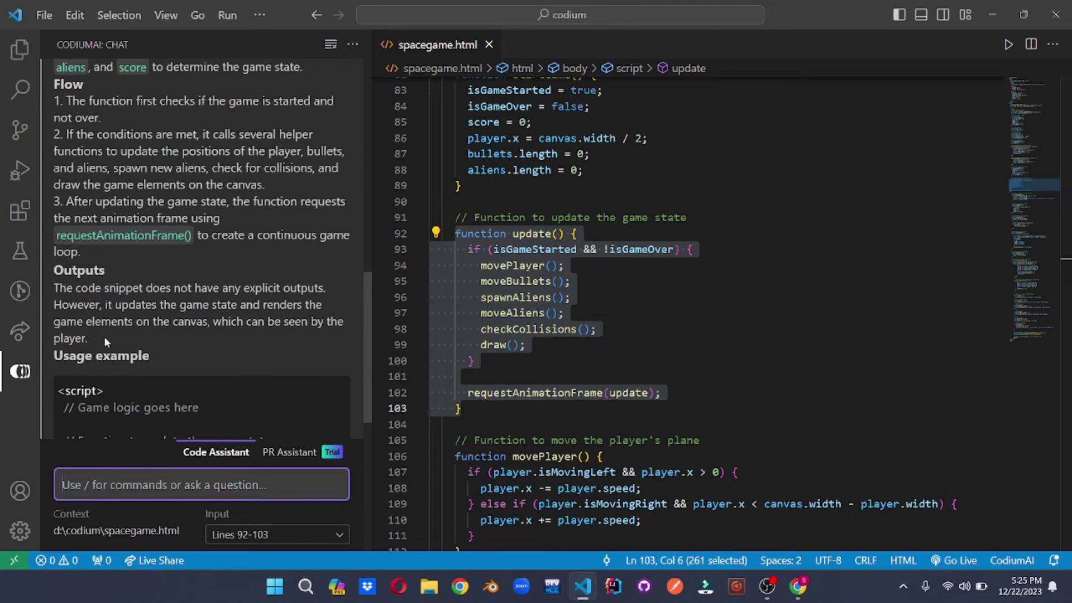
scroll(122, 366, up, 1)
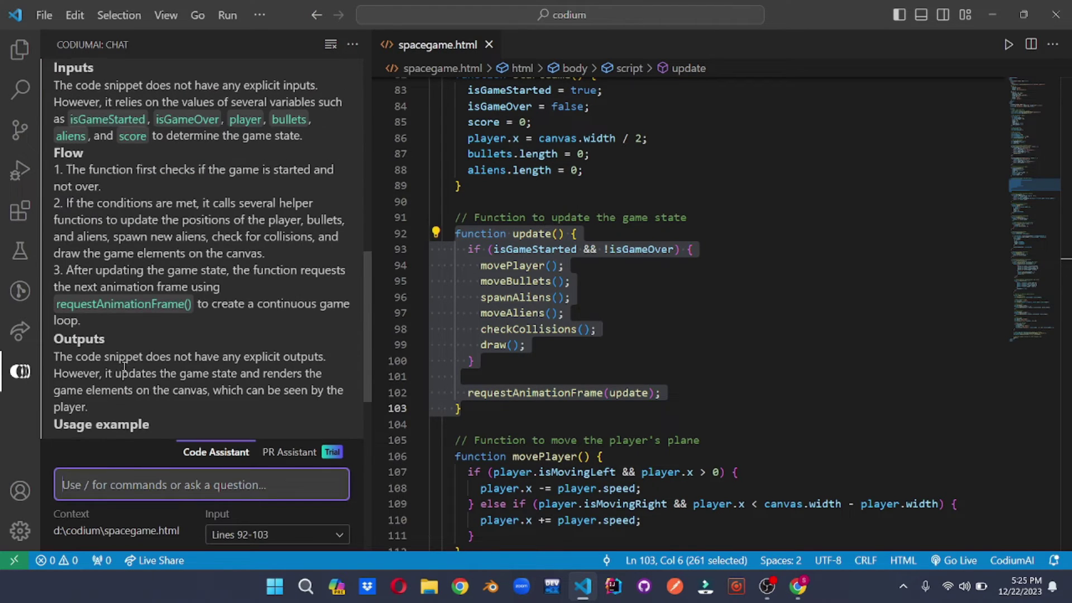
scroll(126, 363, down, 1)
scroll(128, 362, down, 1)
scroll(128, 362, down, 1)
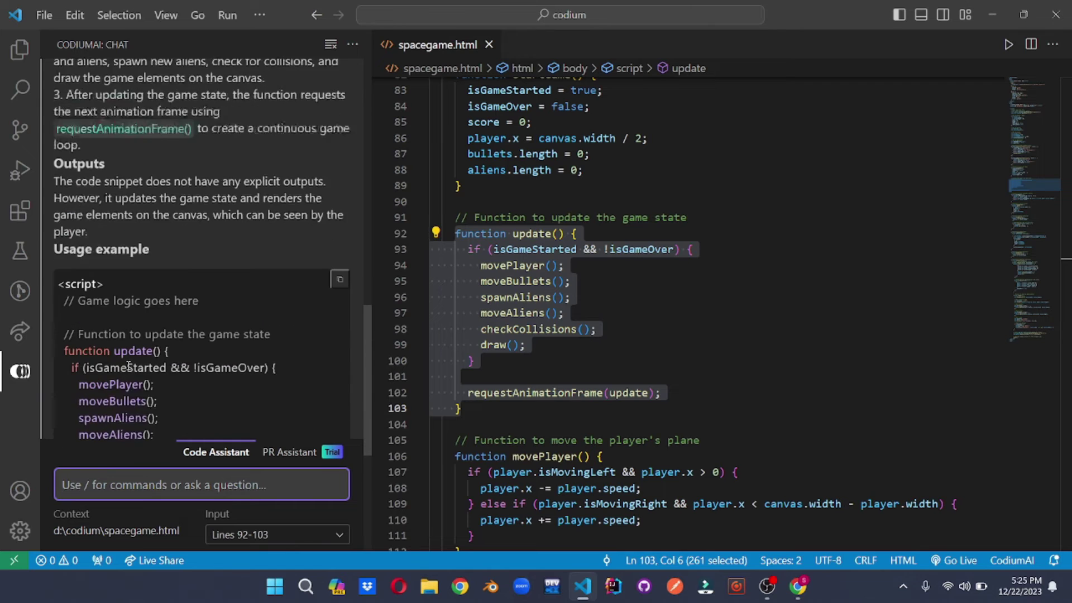
scroll(126, 367, down, 2)
scroll(126, 366, down, 2)
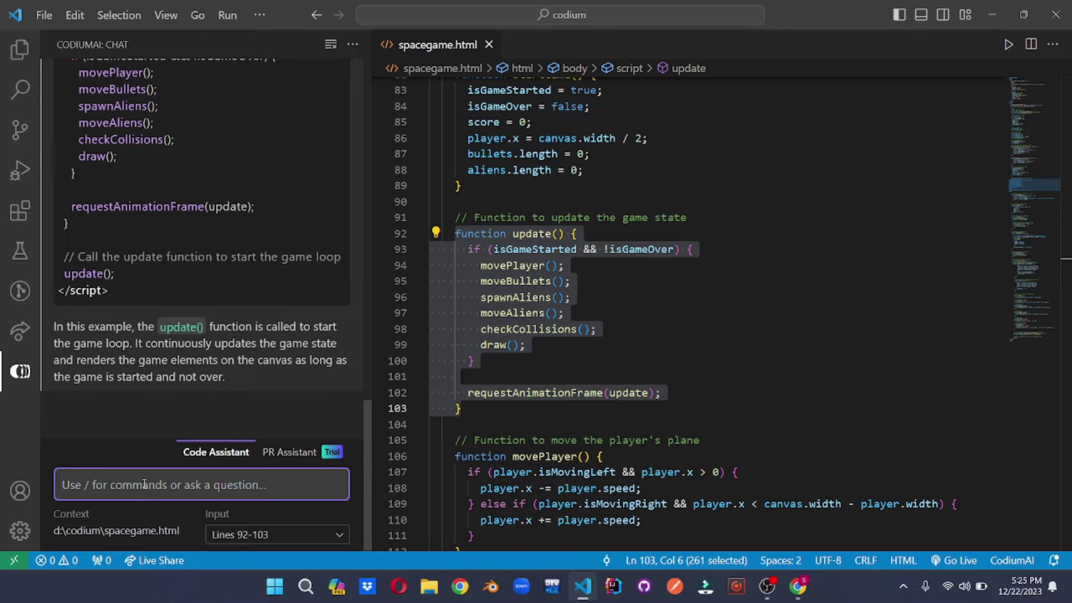
text(/)
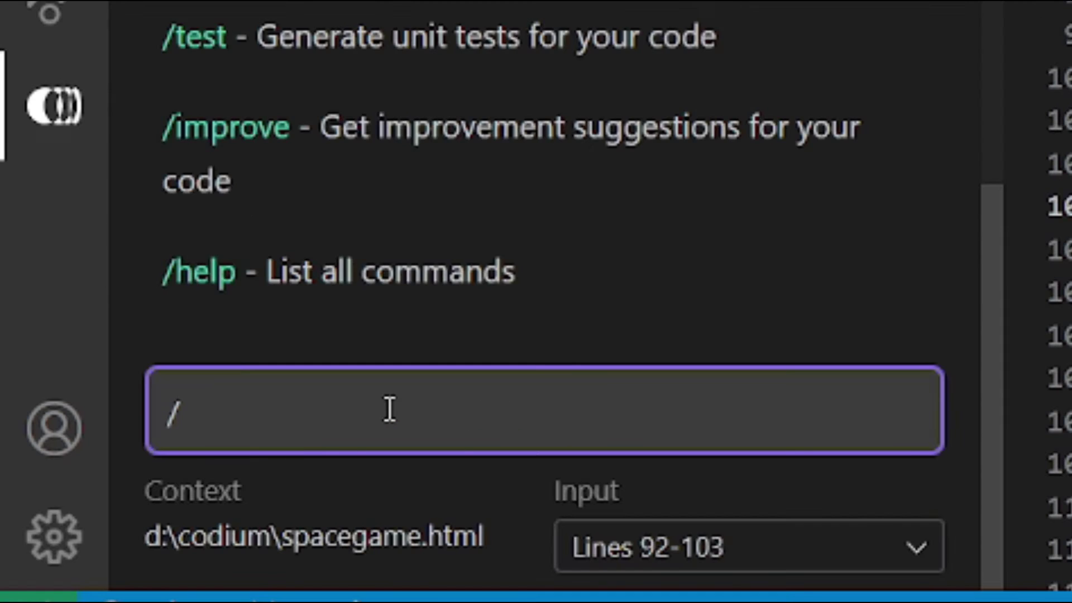
text(improve)
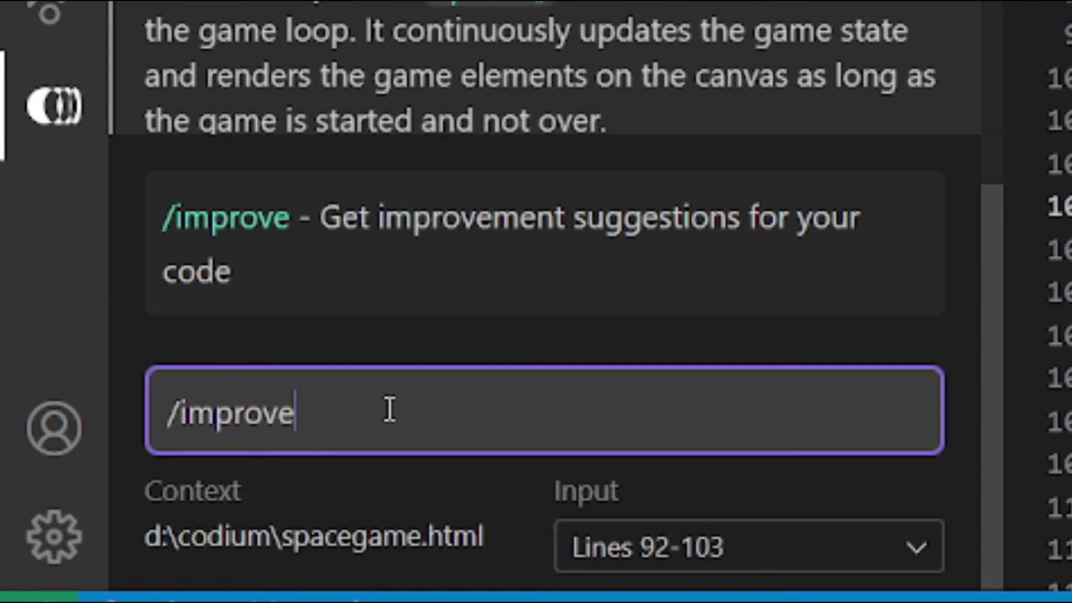
Send /improve for lines 92–103, getting animation-frame and unified move/spawn suggestions
key(Return)
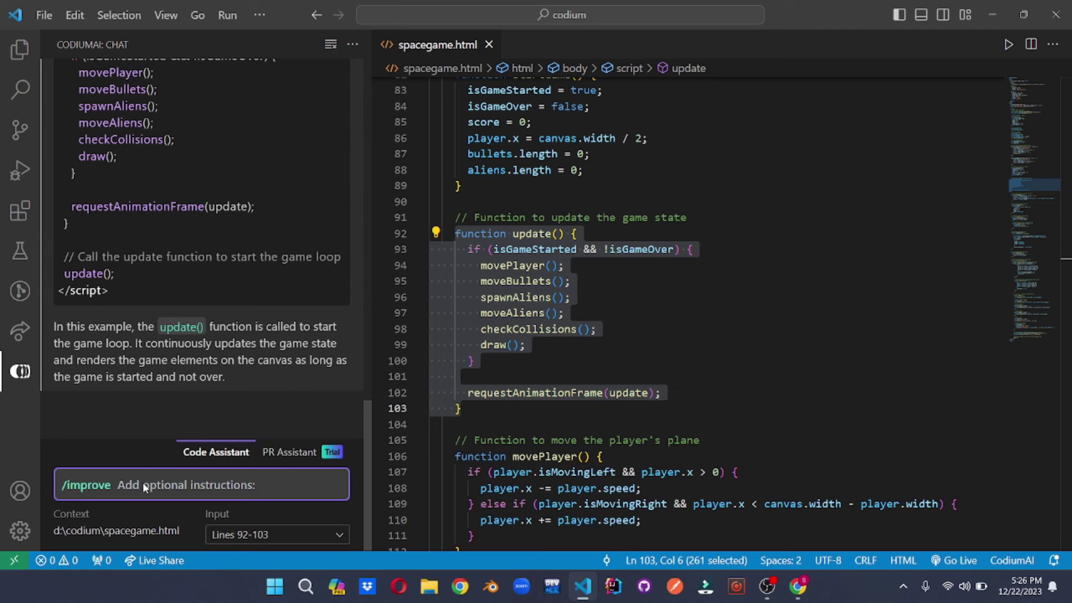
key(Return)
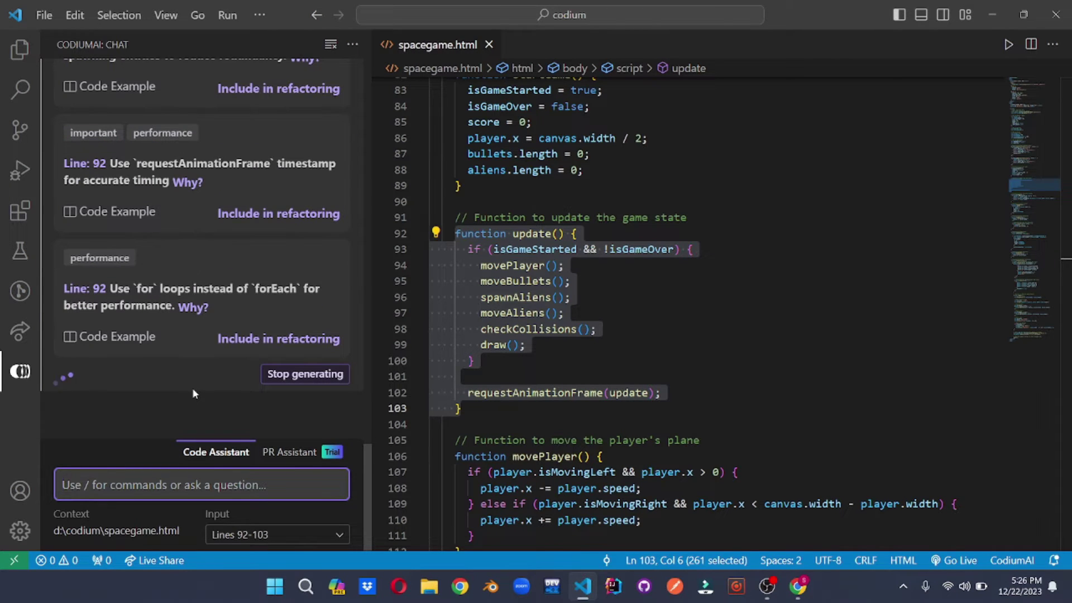
scroll(189, 275, up, 5)
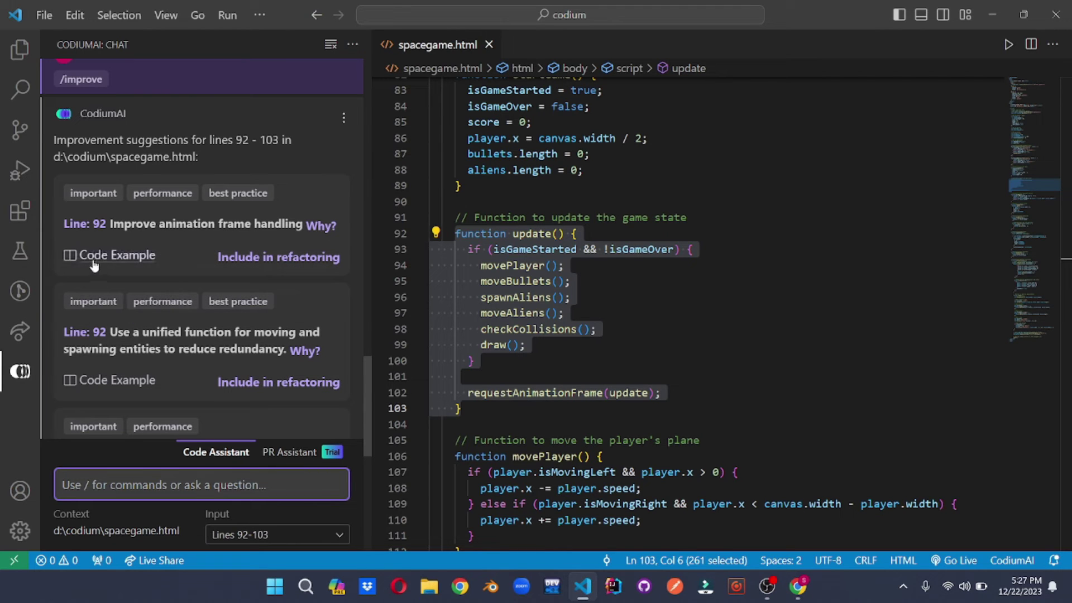
Review the animation-frame diff and unified-function suggestion, then include the timestamp suggestion
click(126, 260)
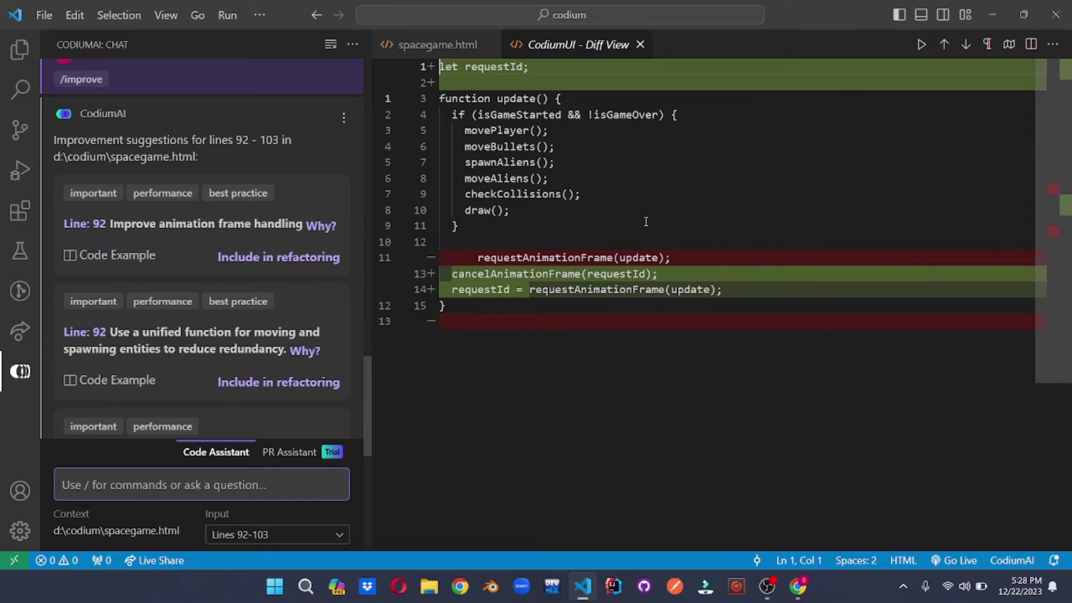
key(ctrl+w)
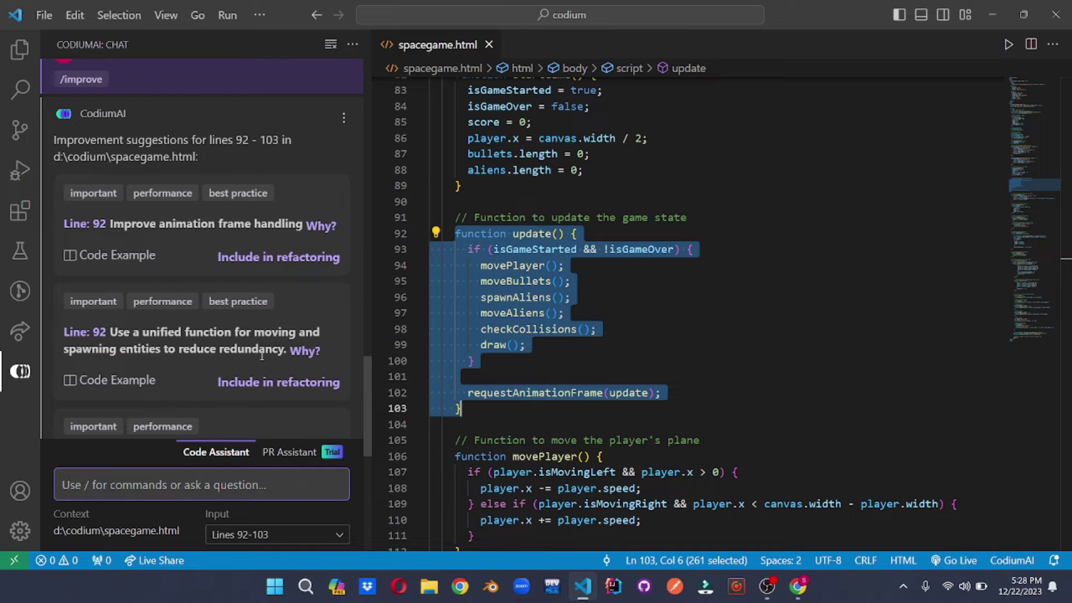
click(305, 351)
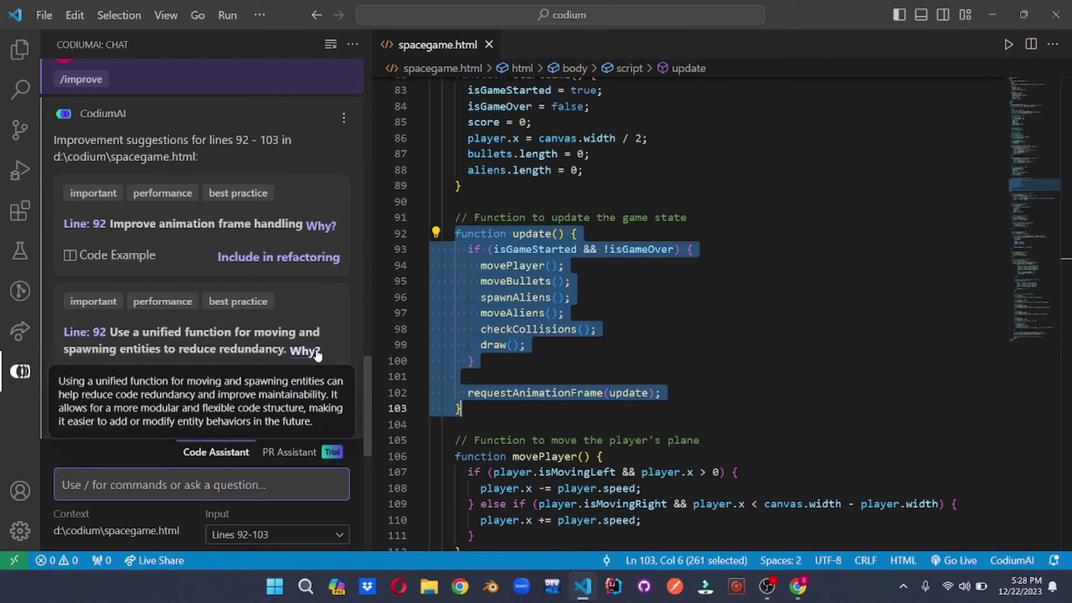
scroll(236, 276, down, 2)
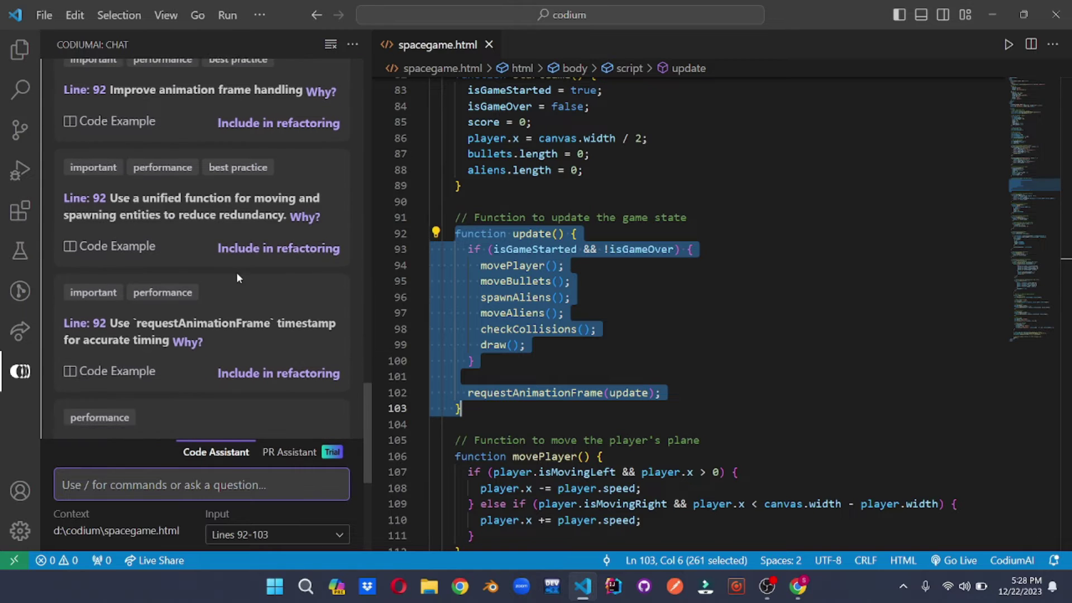
click(136, 243)
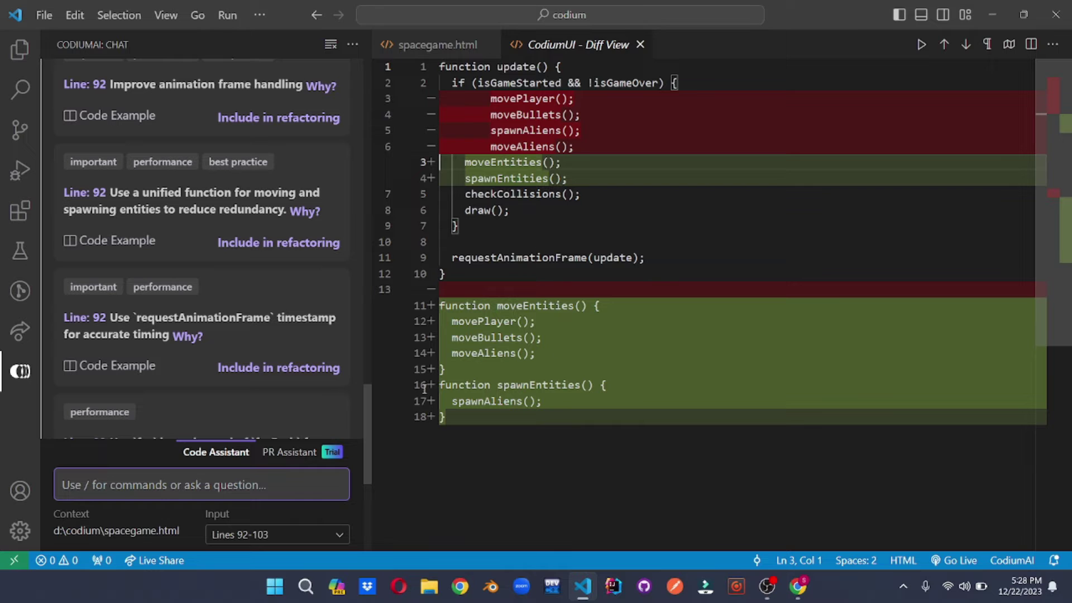
click(318, 369)
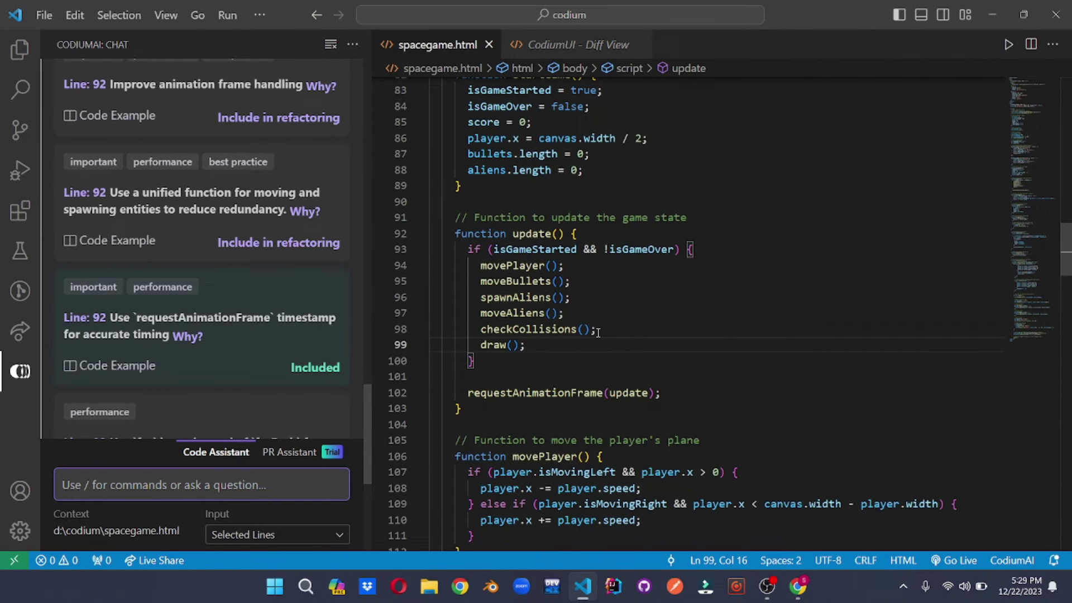
scroll(295, 326, down, 2)
scroll(295, 325, down, 3)
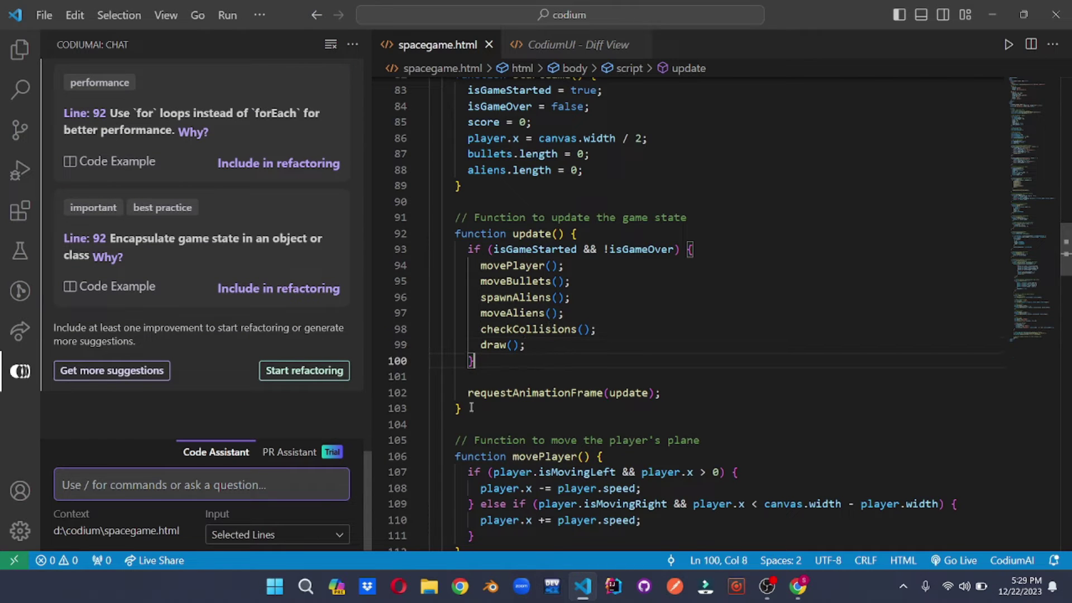
Run /enhance on lines 92–103 and preview its diff without applying it
drag(462, 410, 455, 235)
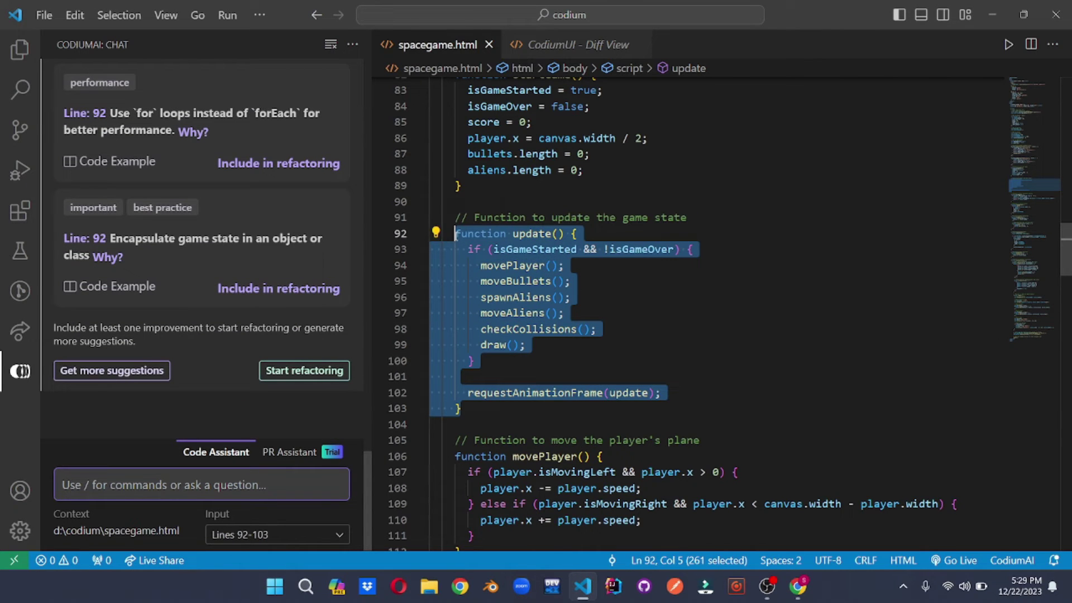
click(229, 473)
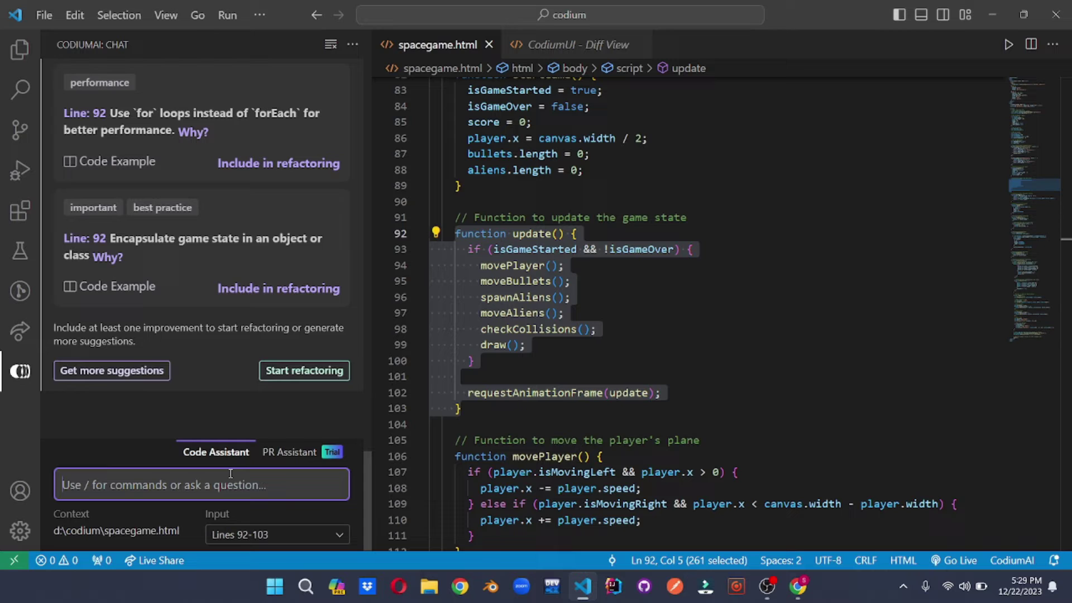
text(/)
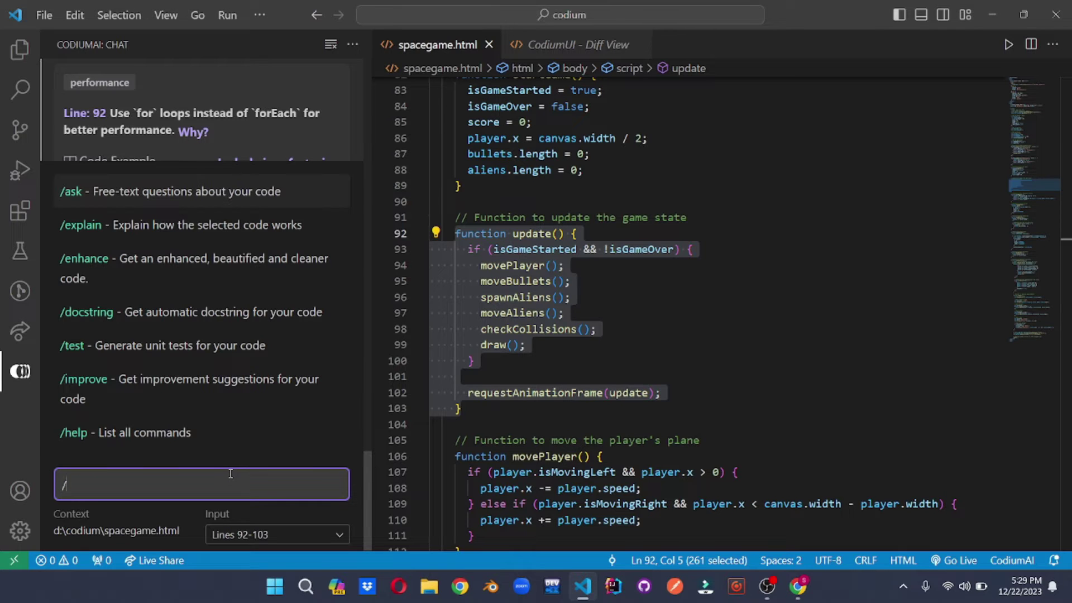
text(enhance)
key(Return)
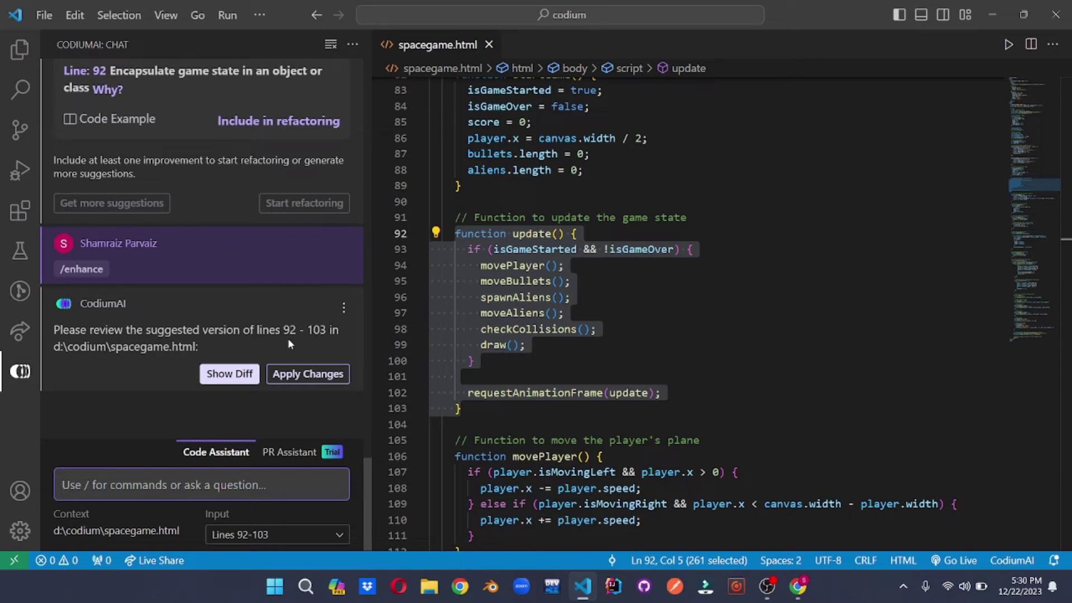
click(291, 373)
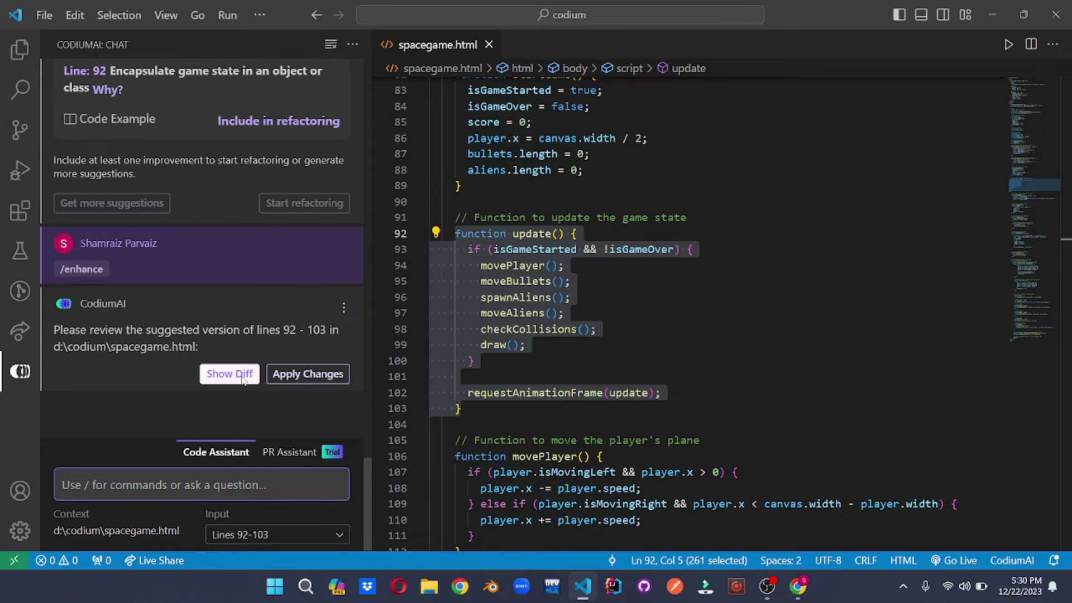
click(229, 374)
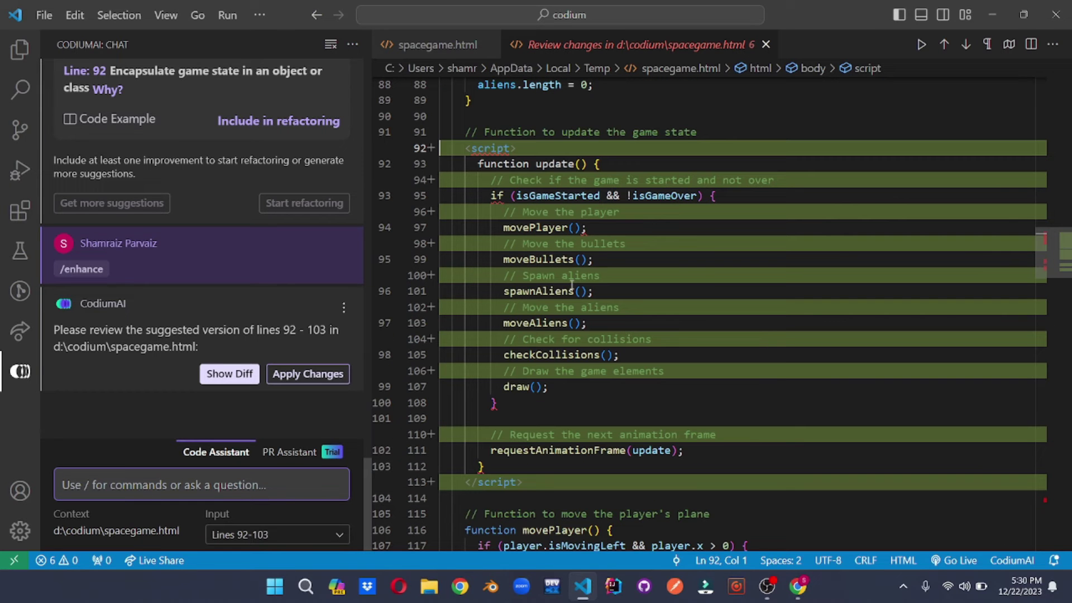
click(645, 353)
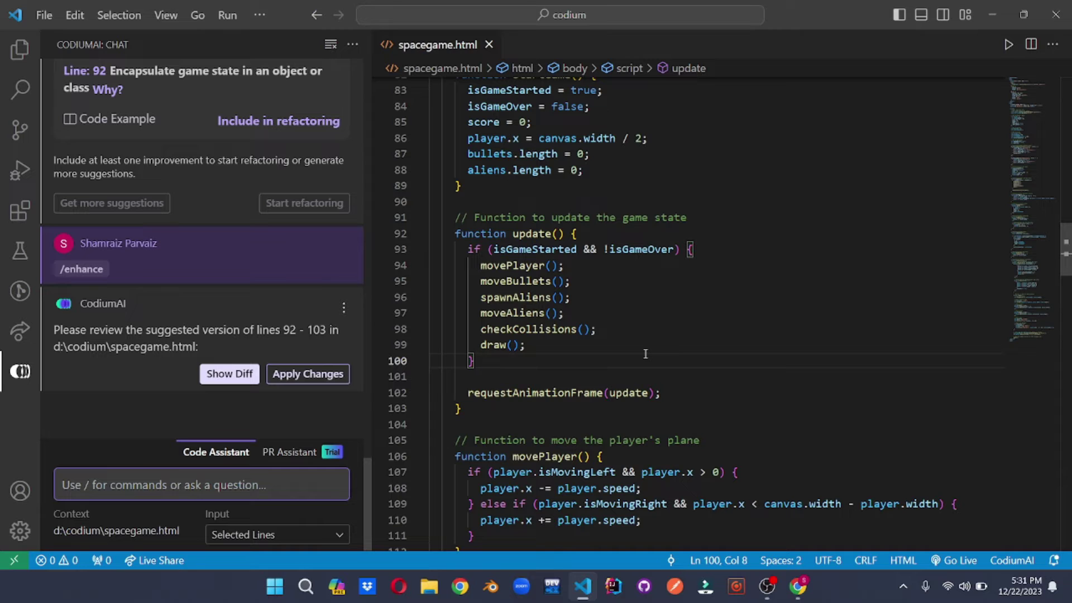
Send /explain for all 237 lines, then highlight the reply's opening sentence
key(ctrl+a)
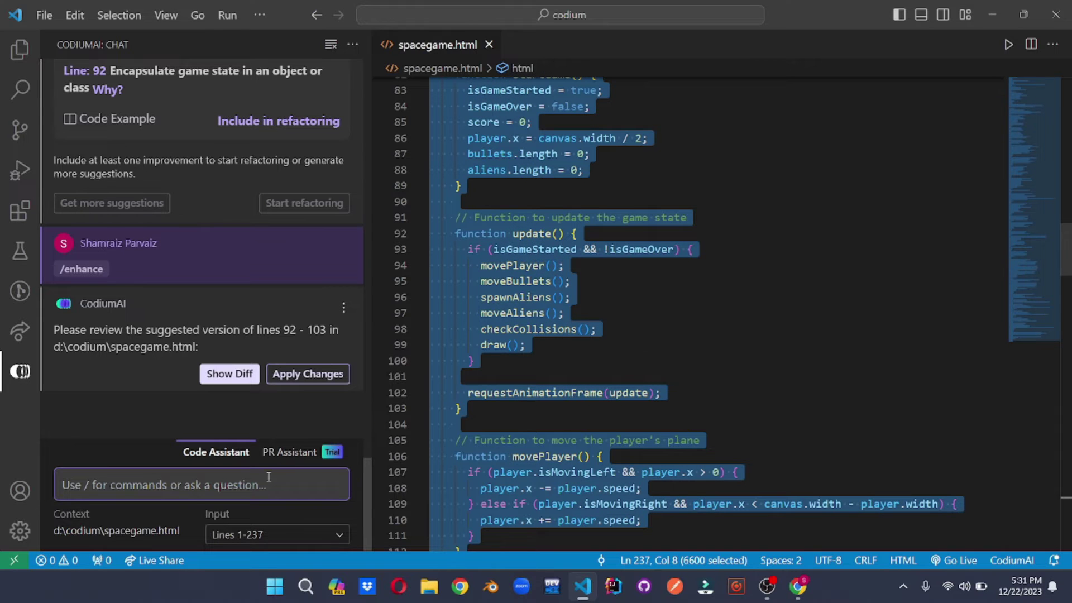
click(268, 478)
text(/exp)
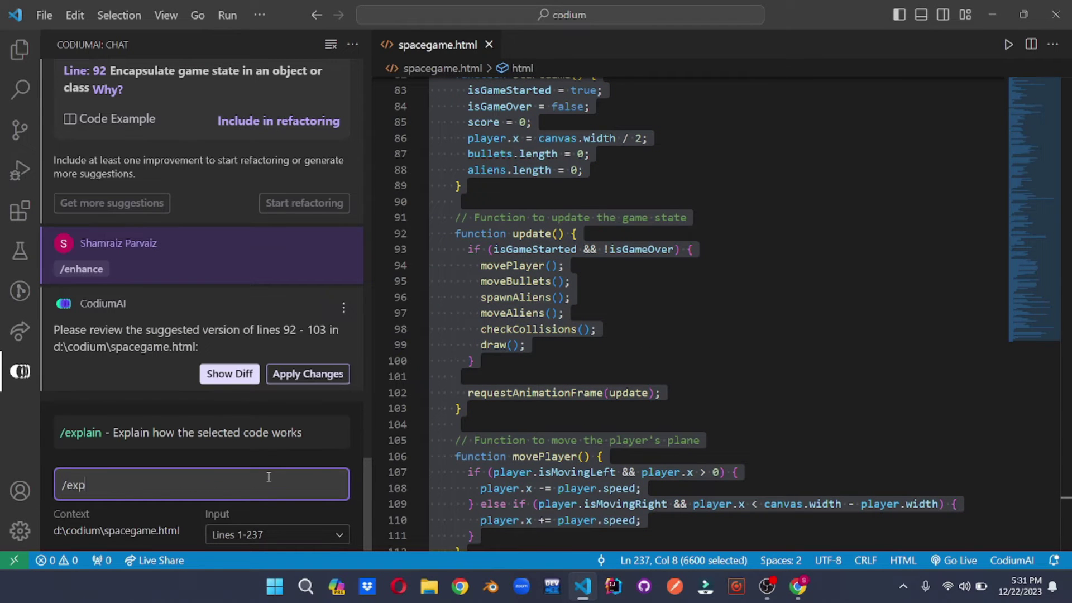
text(lain)
key(Return)
key(Return)
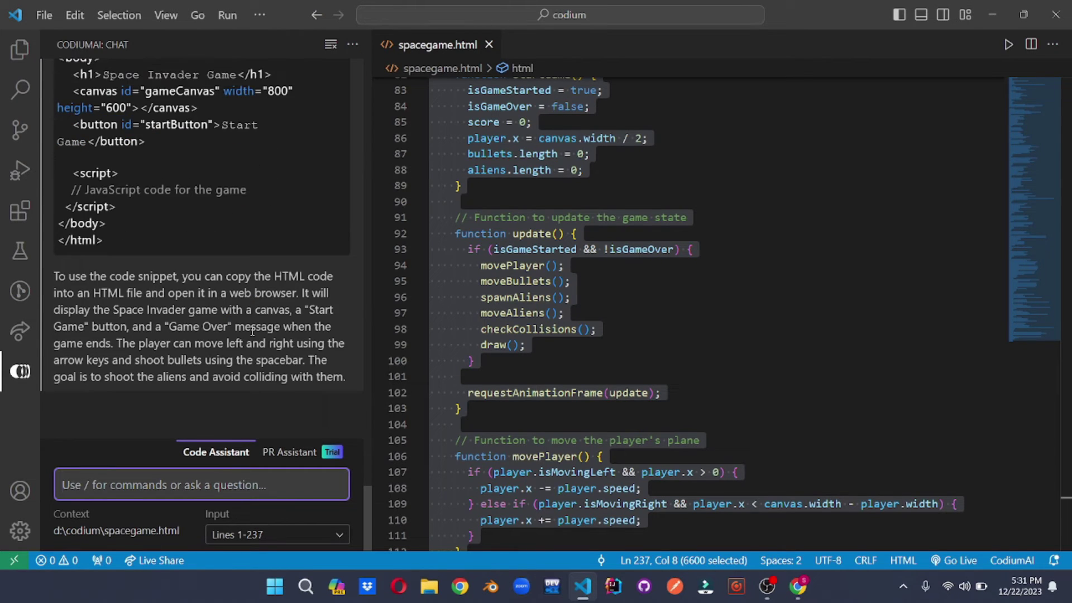
scroll(252, 331, up, 2)
scroll(252, 330, up, 3)
scroll(252, 333, up, 3)
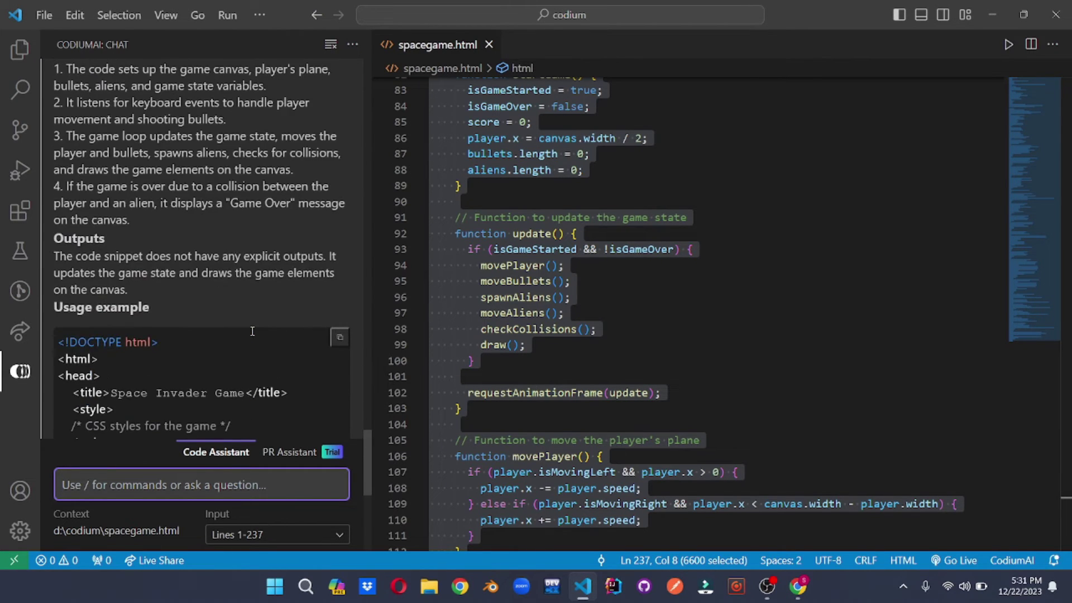
scroll(253, 335, up, 2)
scroll(252, 335, up, 3)
scroll(252, 334, up, 3)
scroll(252, 335, up, 3)
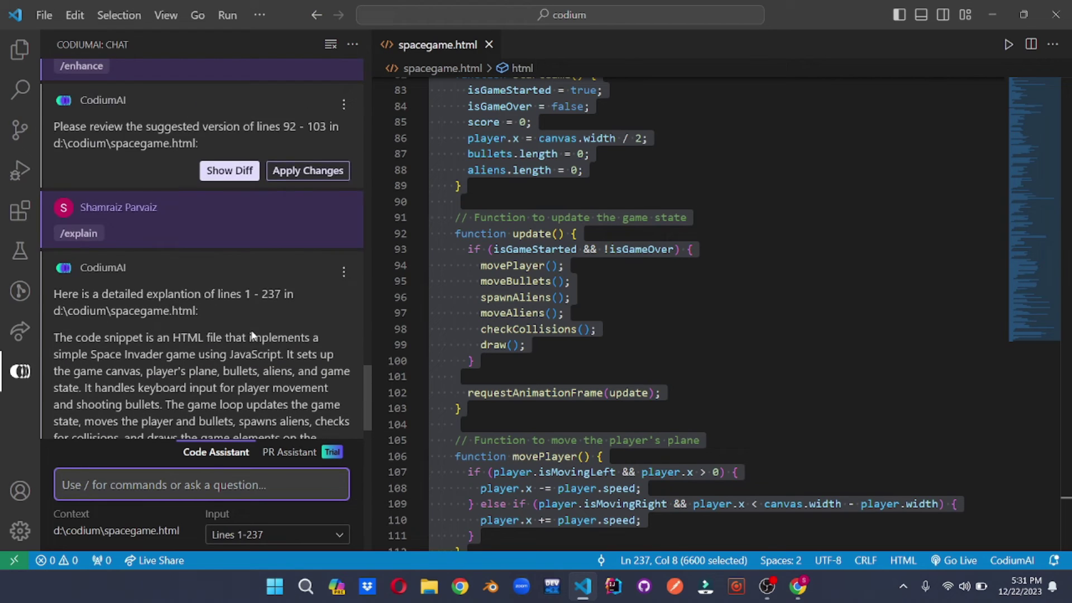
scroll(251, 335, up, 2)
drag(56, 198, 217, 199)
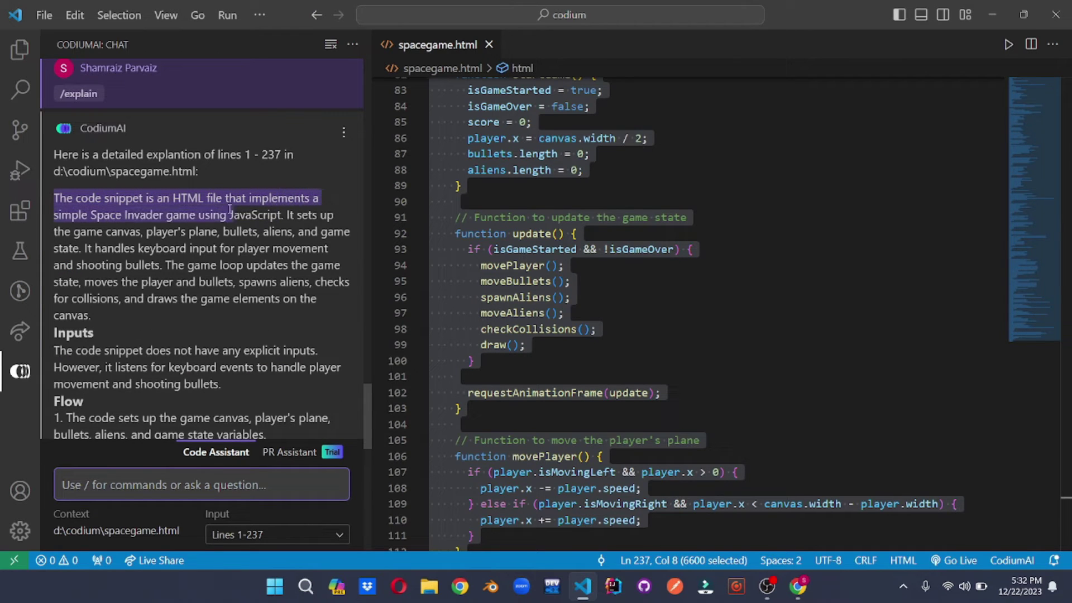
mouse_move(217, 199)
mouse_down()
mouse_move(126, 216)
mouse_move(286, 217)
mouse_up()
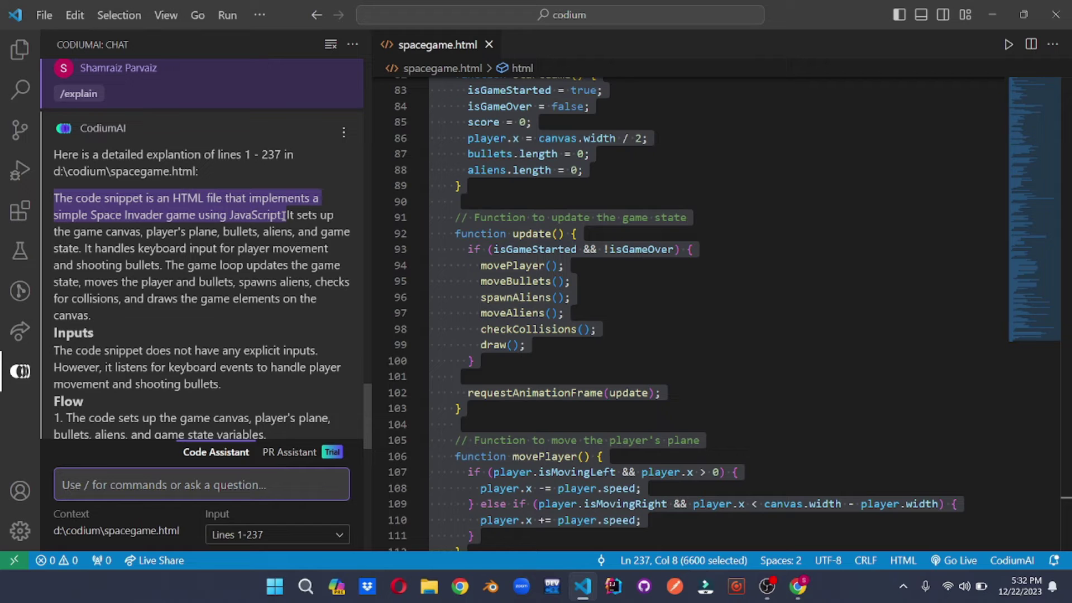
scroll(286, 215, up, 3)
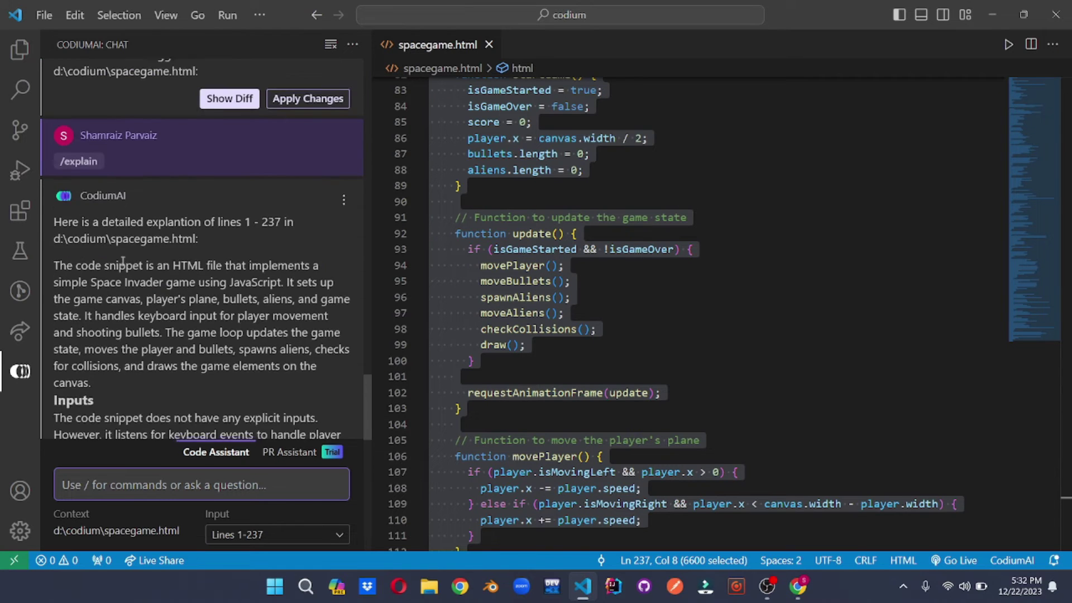
scroll(122, 265, down, 6)
scroll(122, 265, down, 4)
scroll(123, 265, down, 1)
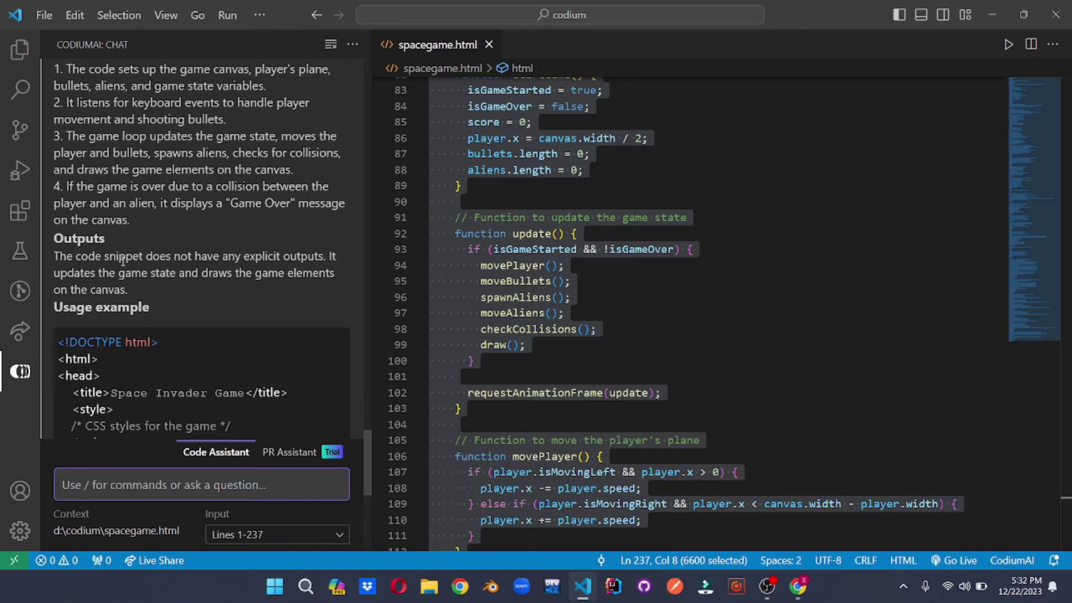
scroll(122, 265, down, 2)
scroll(122, 264, up, 15)
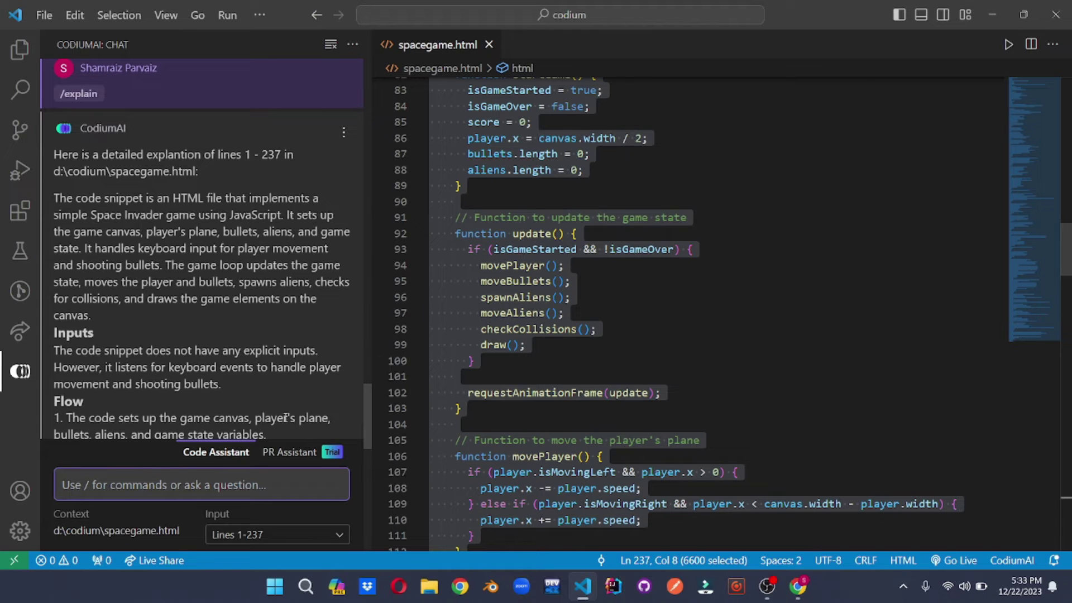
text(/tes)
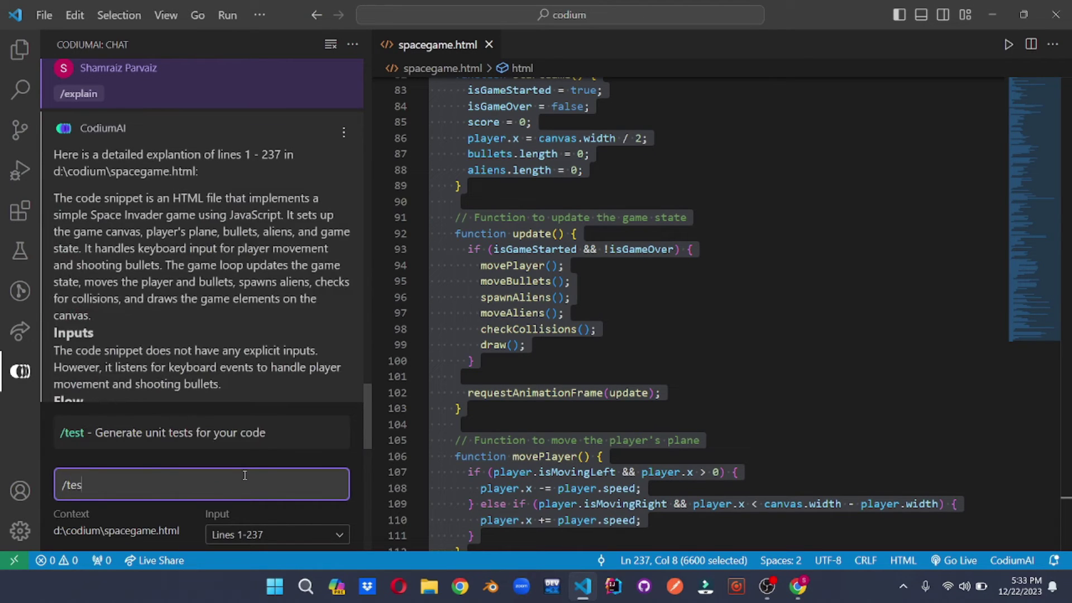
text(t)
Send /test for spacegame.html, yielding a test_canvas_display happy-path test among 19 behaviors
key(Return)
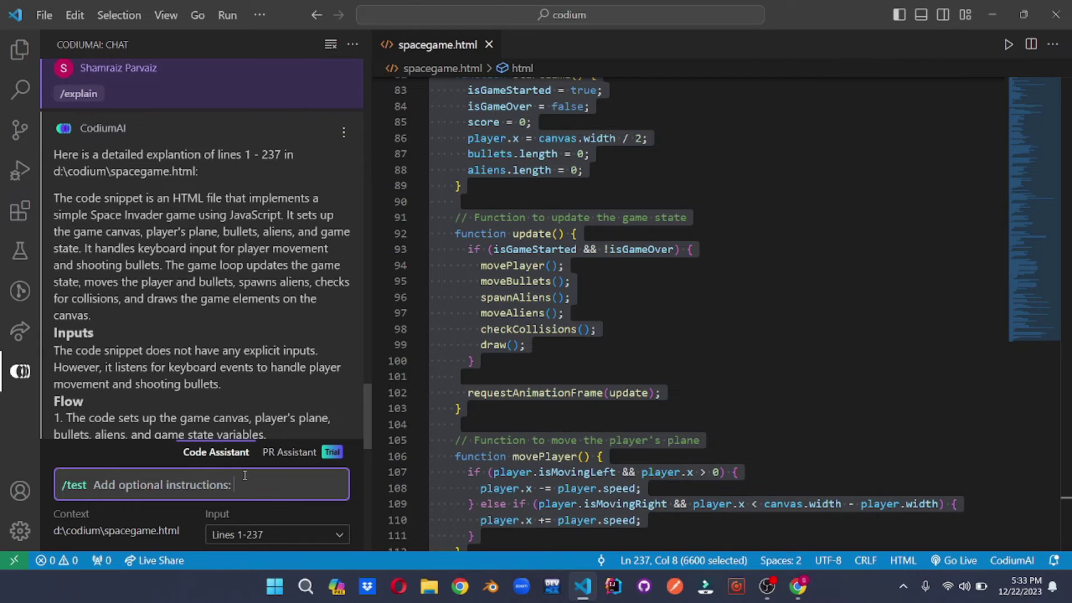
key(Return)
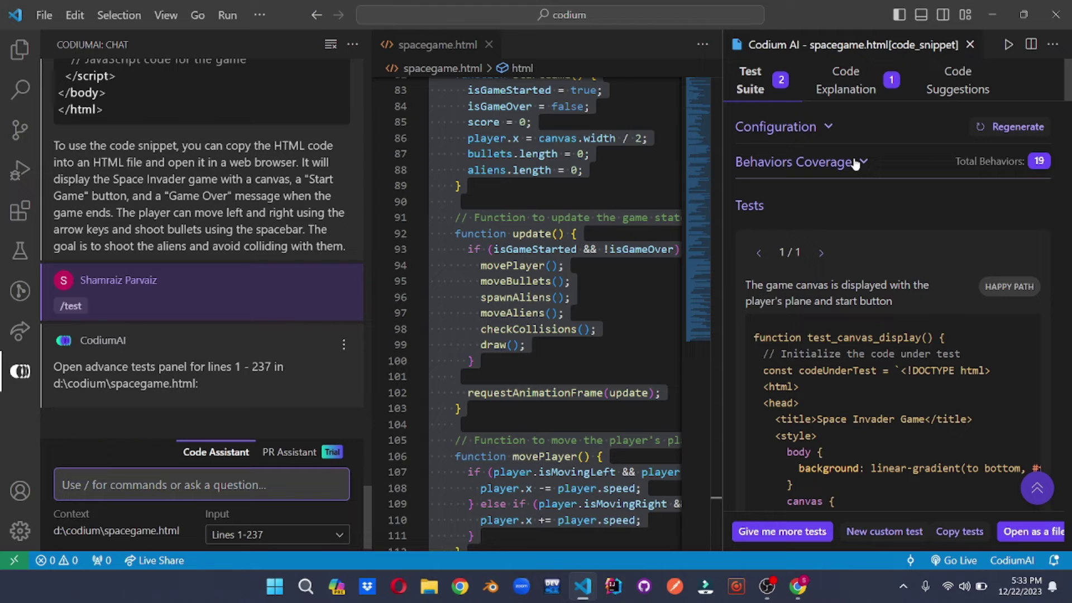
click(830, 128)
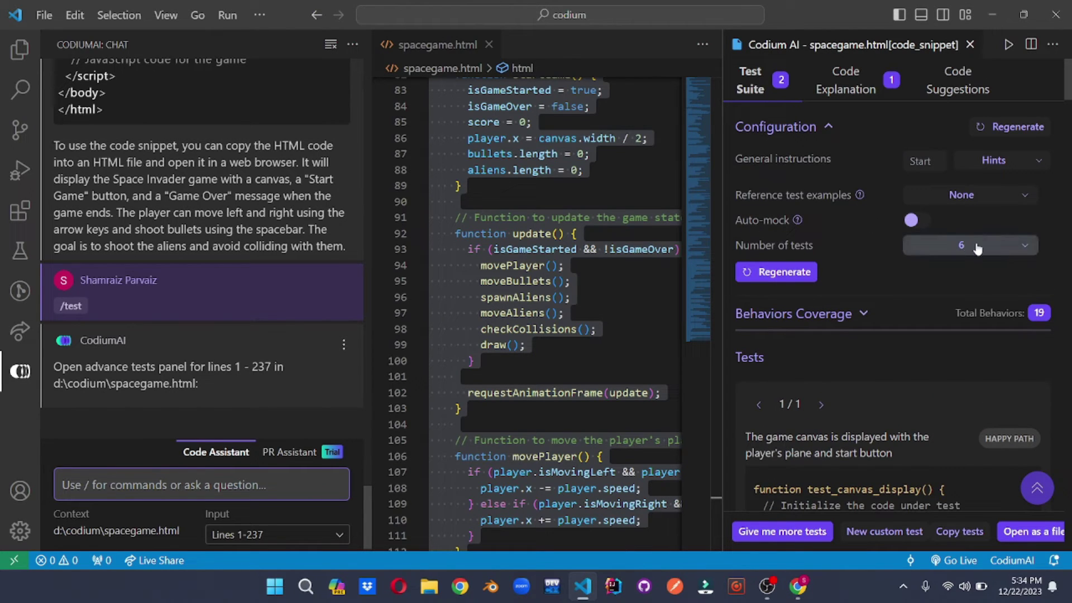
click(977, 249)
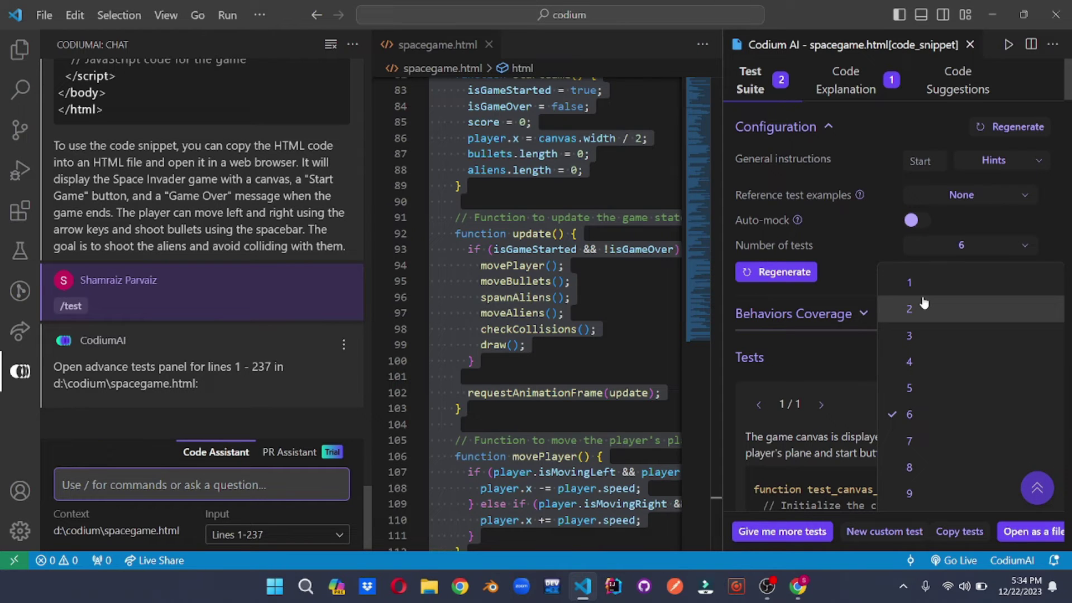
click(826, 220)
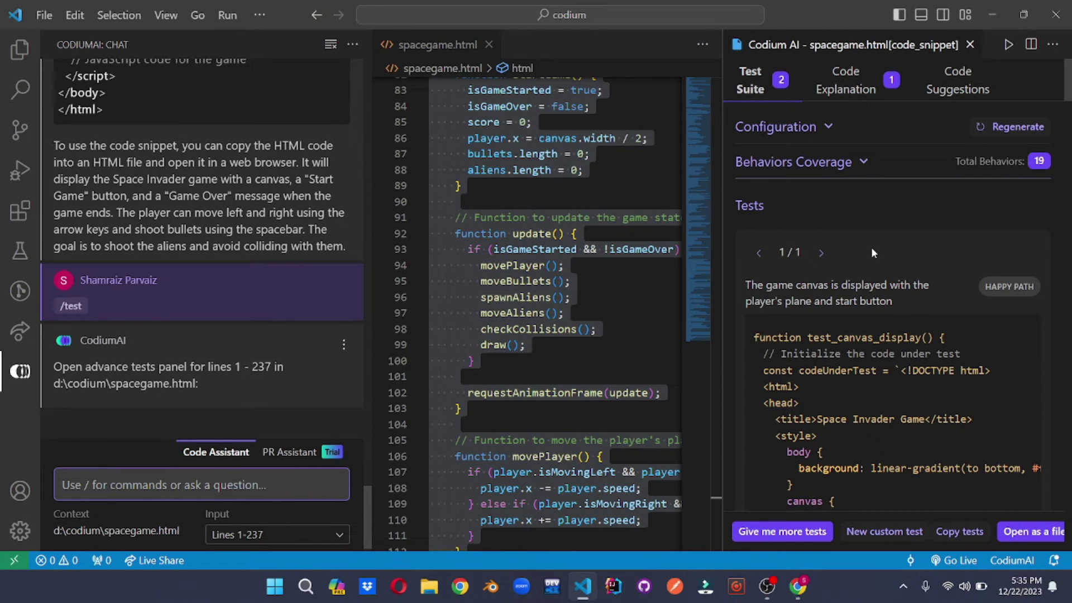
mouse_move(745, 285)
mouse_down()
mouse_move(785, 285)
mouse_move(816, 306)
mouse_move(892, 302)
mouse_up()
click(917, 304)
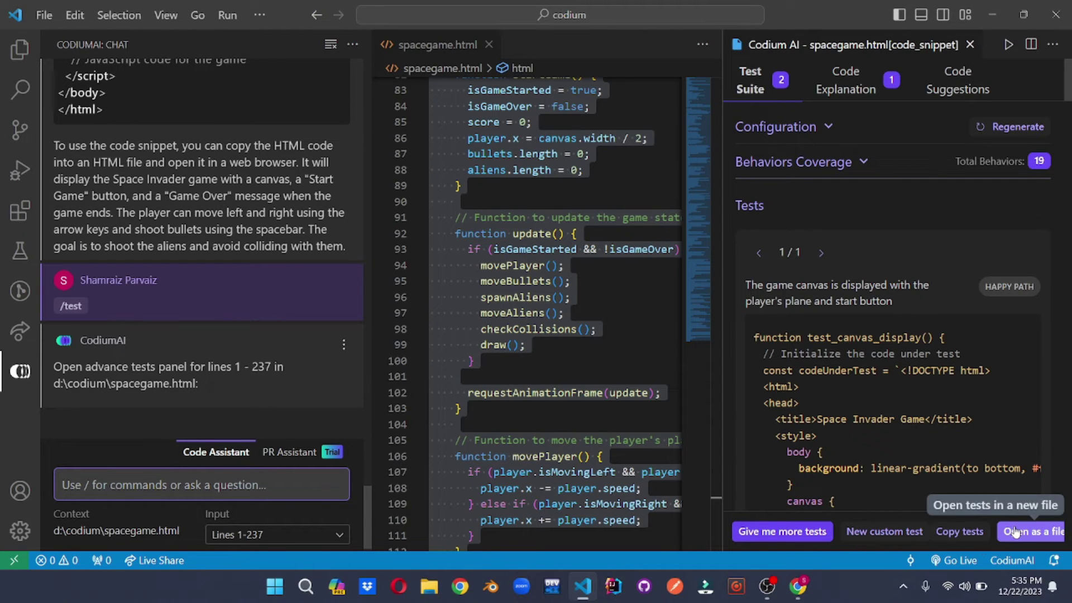
Open the generated test_canvas_display code as a new untitled file, then return to the code_snippet tests
click(1015, 533)
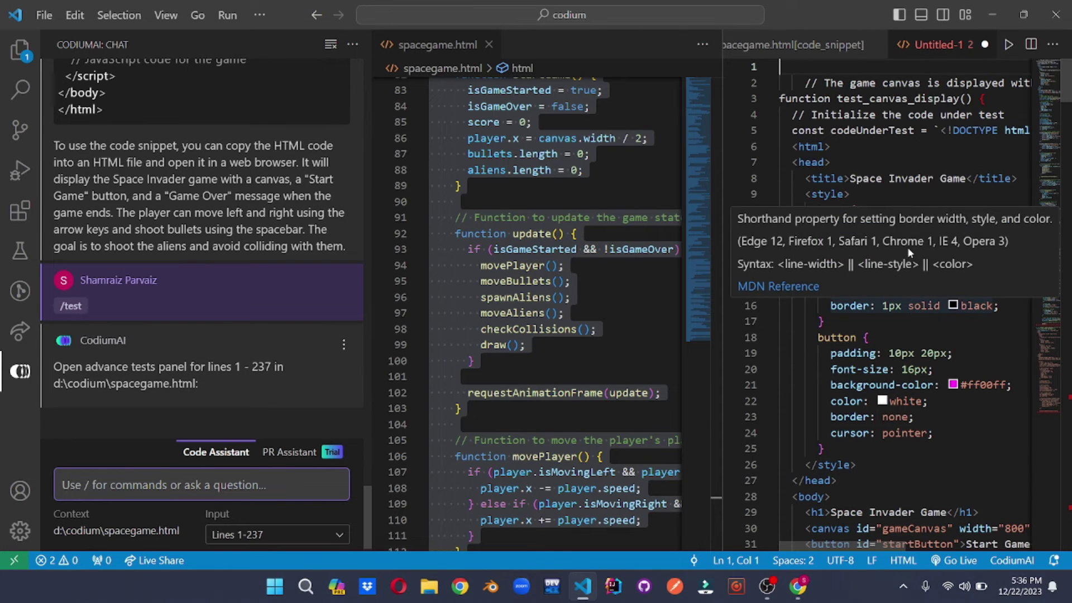
key(ctrl+Page_Up)
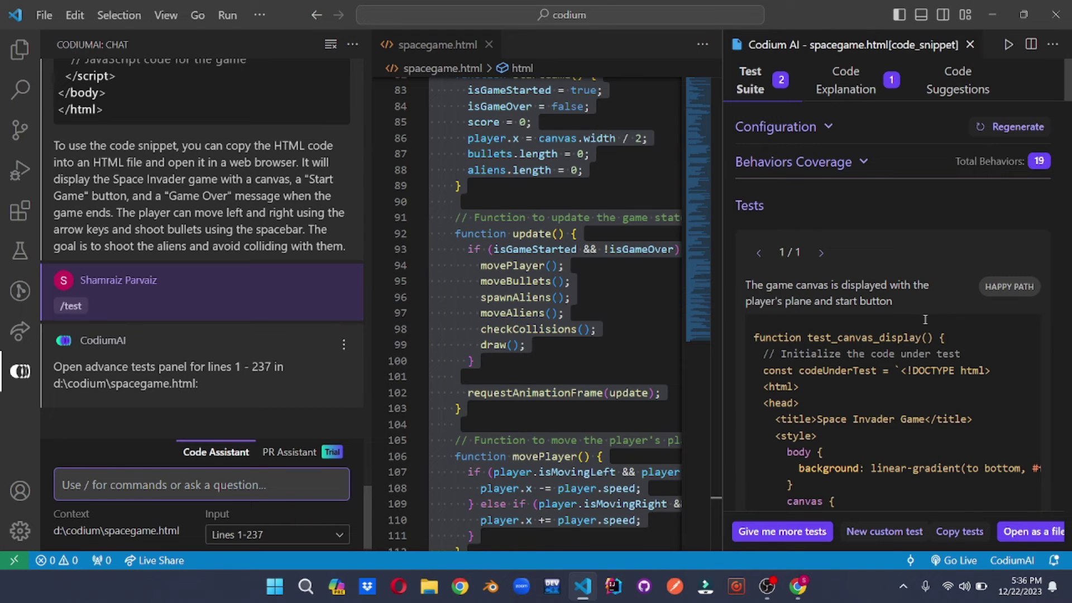
scroll(924, 319, down, 5)
scroll(924, 319, down, 5)
scroll(924, 319, down, 5)
scroll(925, 319, down, 5)
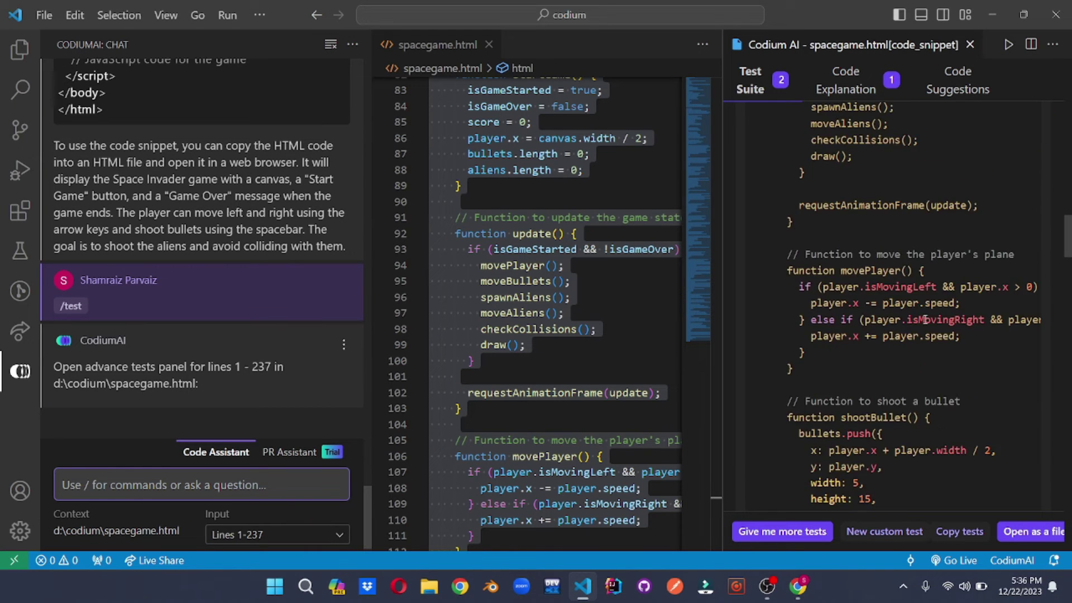
scroll(925, 319, down, 5)
scroll(924, 320, down, 5)
scroll(924, 319, up, 1)
scroll(925, 318, down, 3)
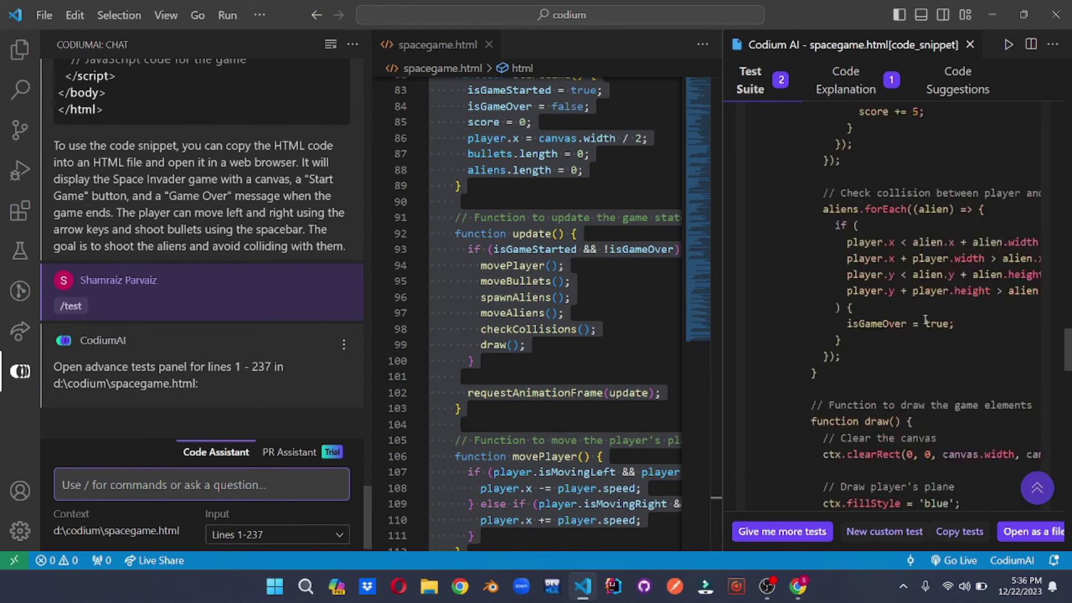
scroll(924, 318, down, 5)
scroll(924, 319, down, 5)
scroll(925, 318, down, 2)
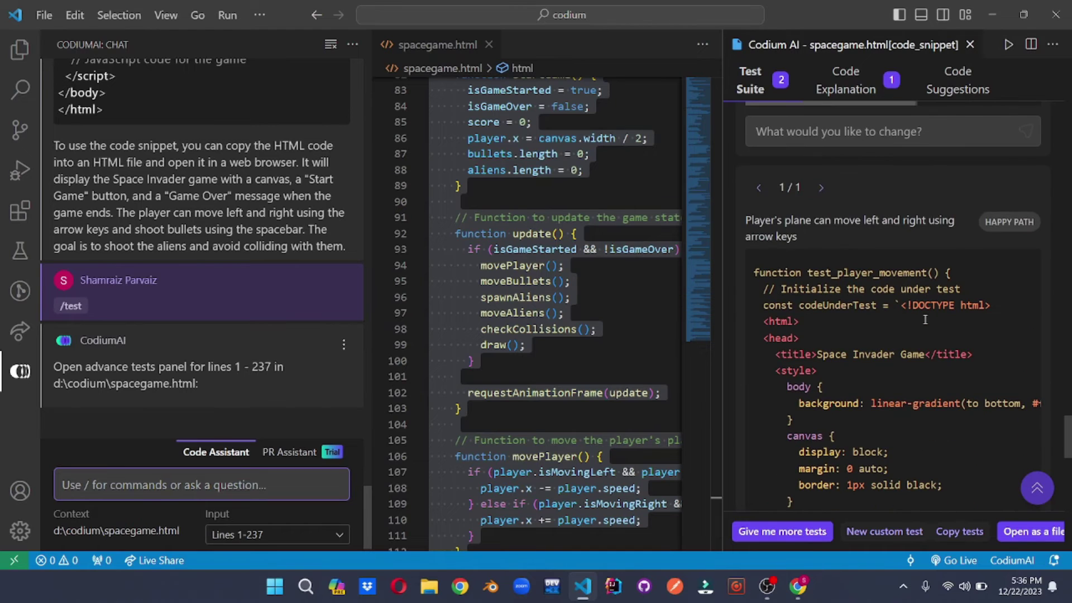
scroll(924, 319, down, 4)
scroll(923, 319, up, 2)
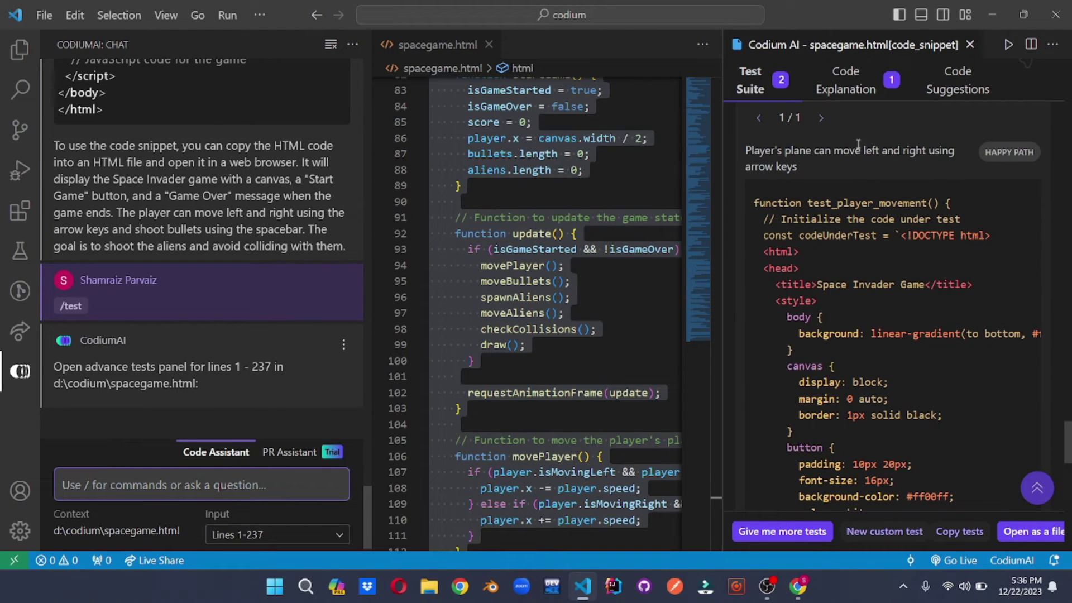
drag(748, 151, 898, 153)
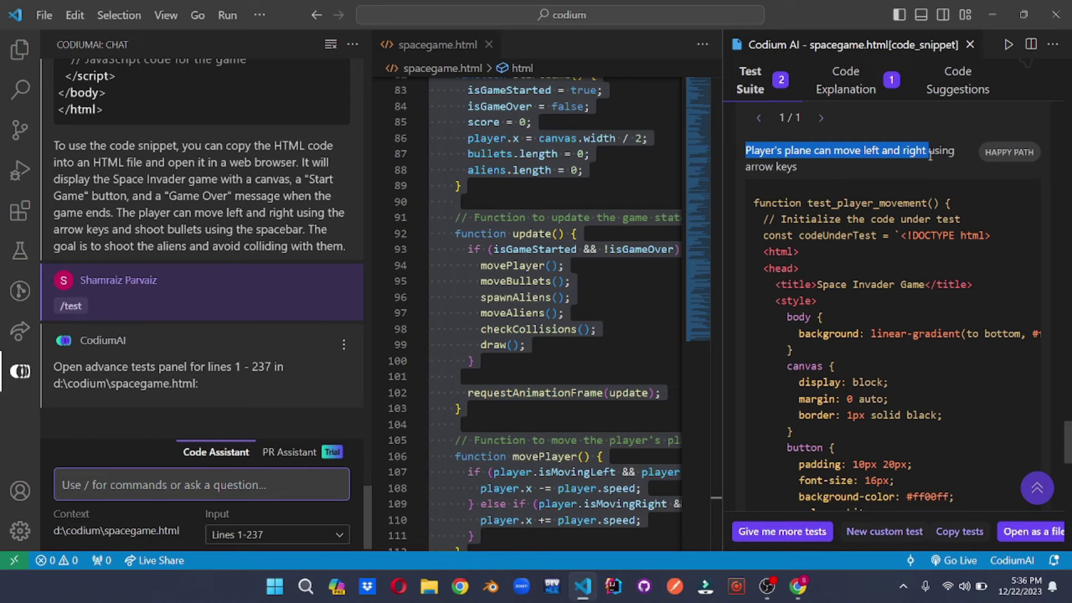
drag(898, 153, 952, 153)
click(932, 165)
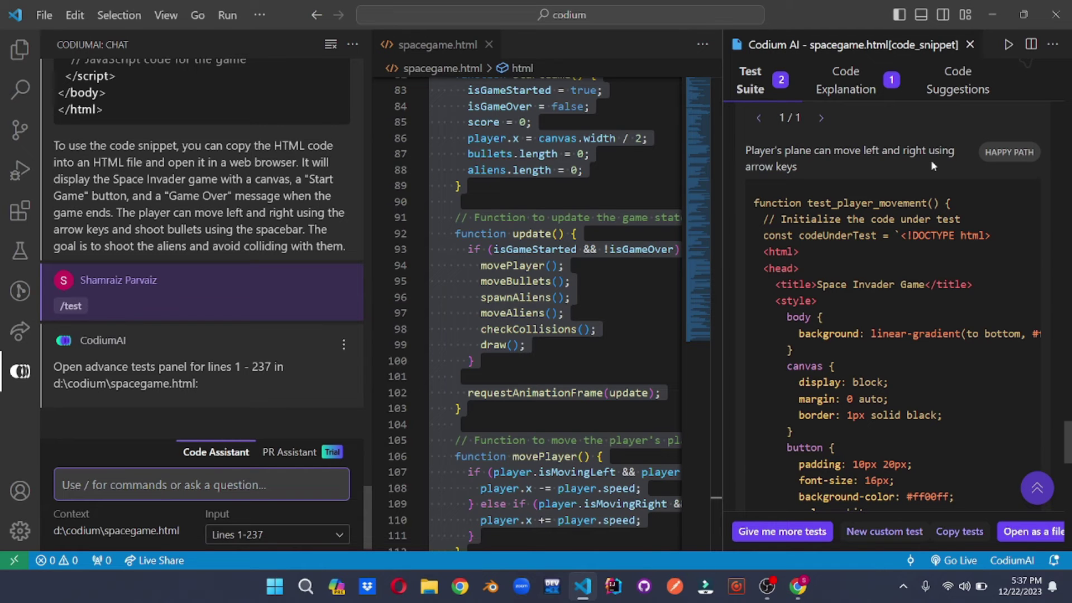
scroll(922, 152, up, 10)
Read CodiumAI's Code Explanation summary of the space invader game, then close the Codium AI panel
click(846, 80)
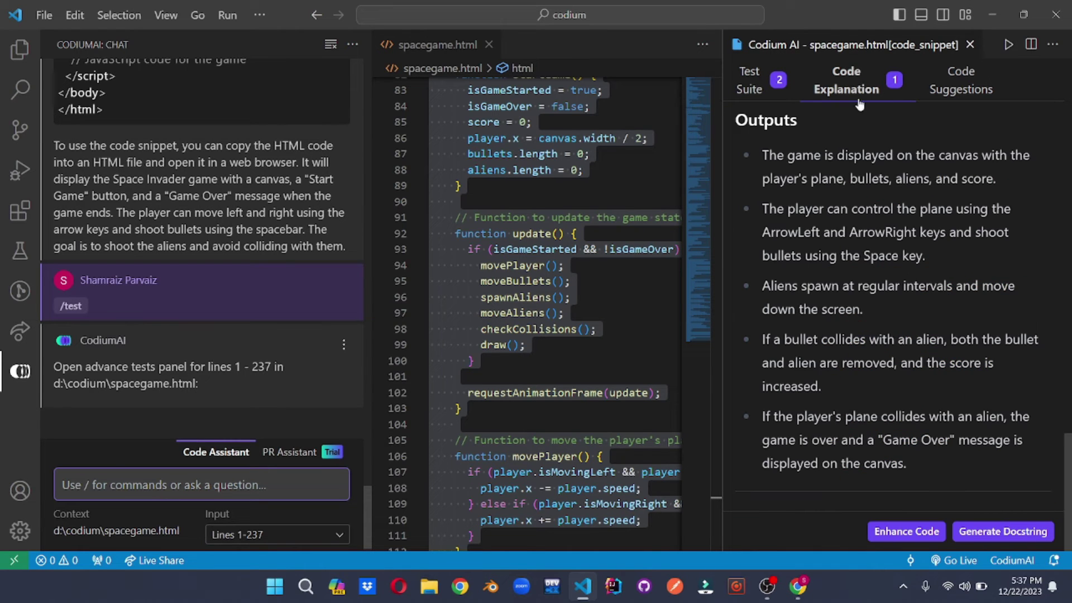
scroll(877, 192, up, 1)
scroll(860, 197, up, 3)
scroll(856, 193, up, 3)
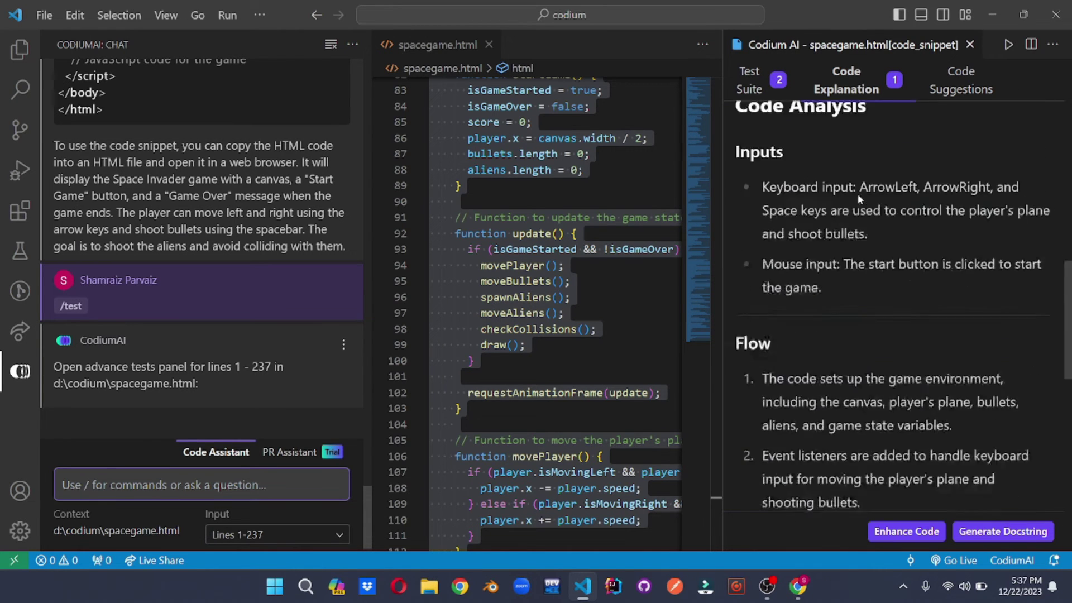
scroll(856, 193, up, 3)
scroll(856, 193, up, 3)
scroll(857, 194, up, 3)
scroll(857, 194, up, 3)
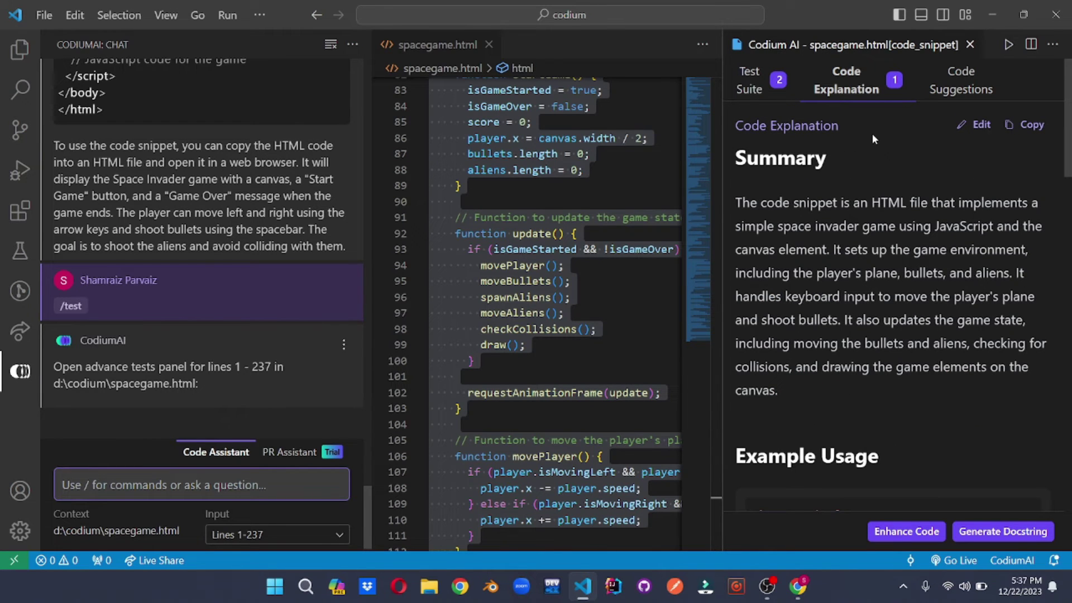
scroll(872, 148, down, 5)
scroll(867, 163, down, 5)
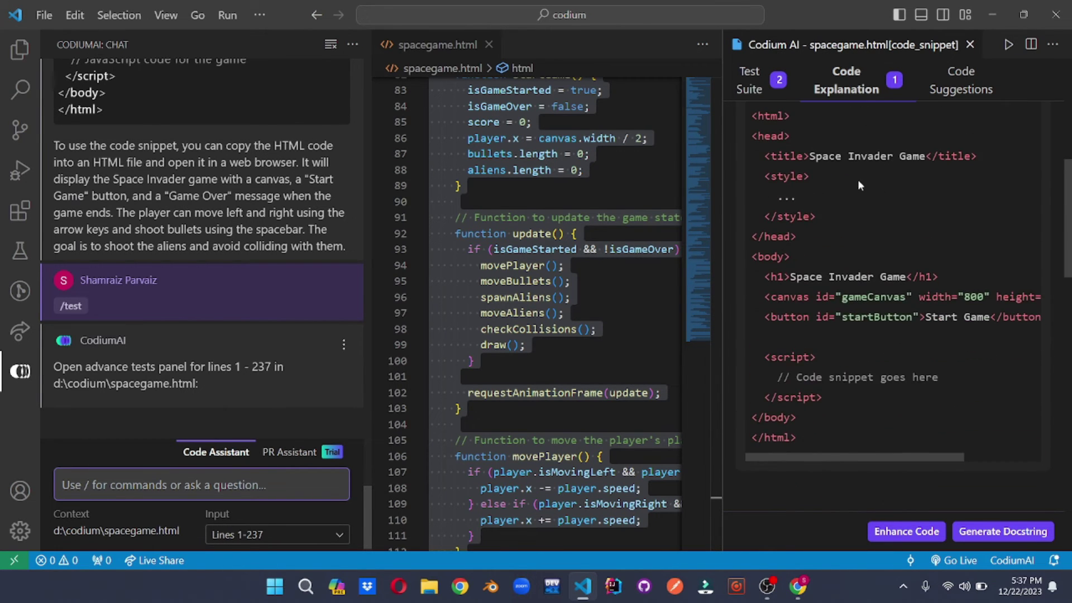
scroll(862, 176, down, 4)
scroll(858, 188, down, 1)
scroll(854, 192, down, 1)
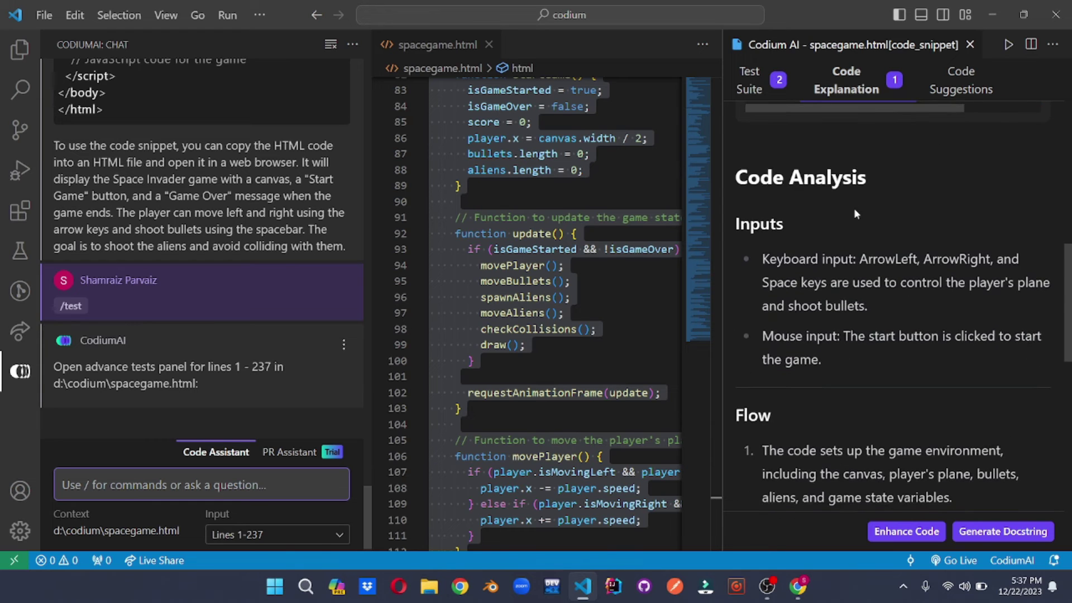
scroll(845, 201, down, 3)
scroll(834, 211, up, 2)
scroll(829, 208, down, 3)
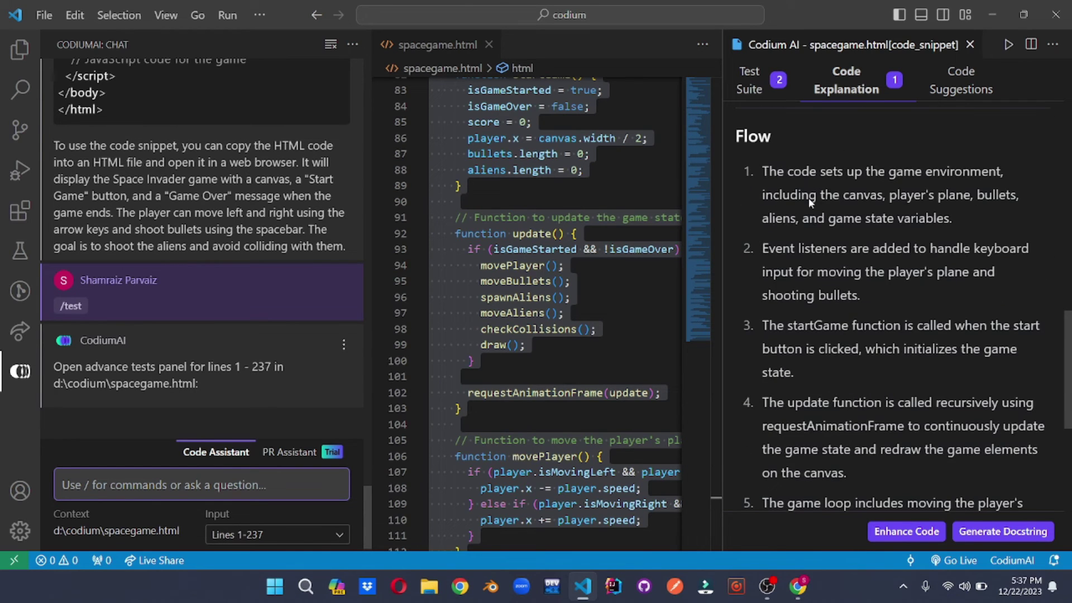
scroll(820, 204, down, 2)
scroll(810, 199, down, 2)
scroll(810, 198, down, 3)
scroll(810, 198, down, 2)
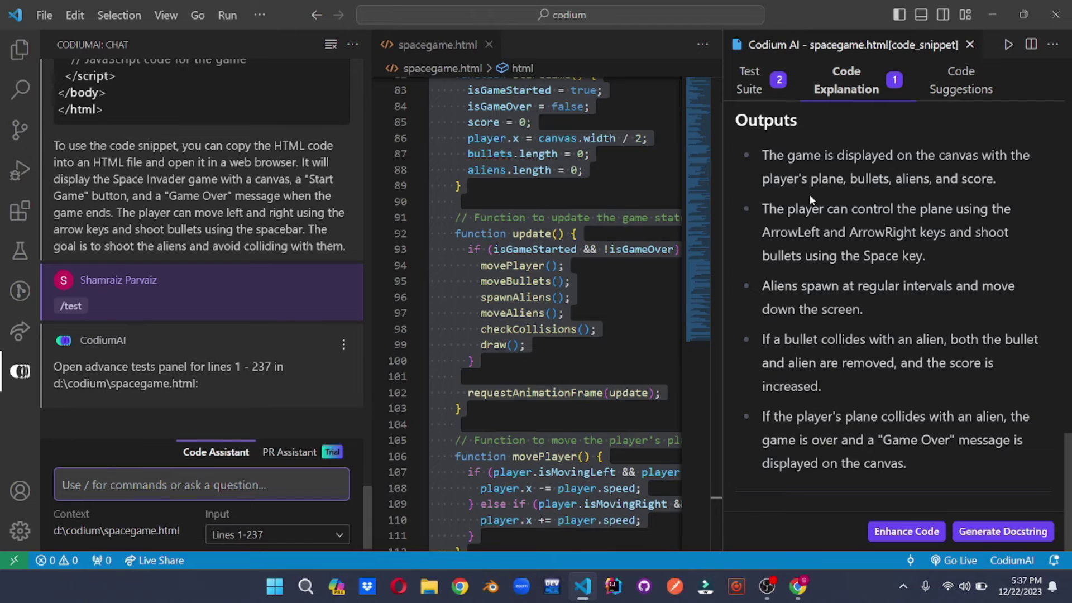
click(863, 81)
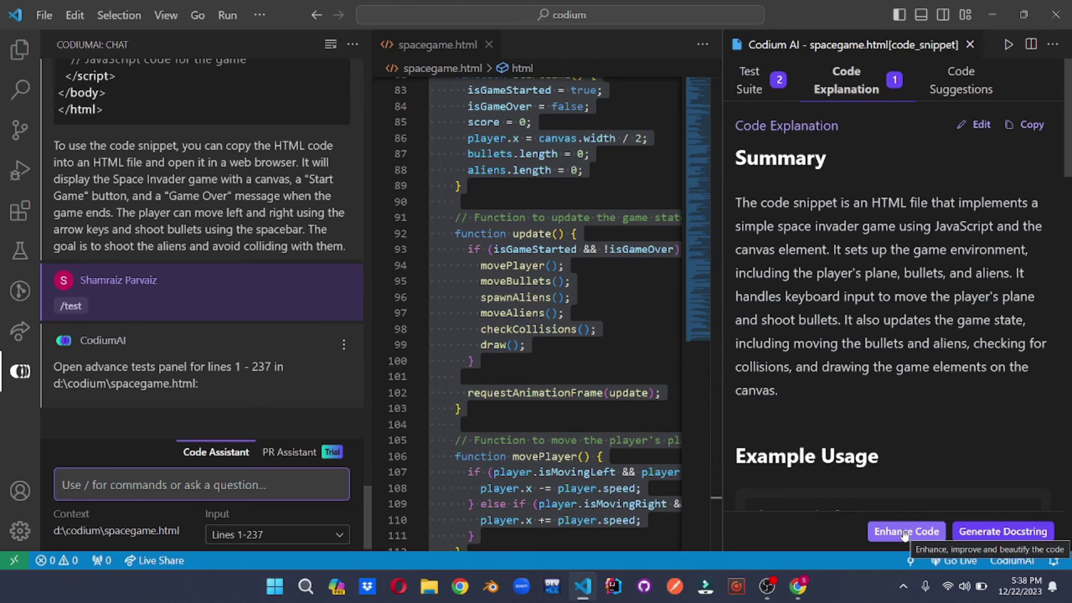
click(907, 533)
click(753, 311)
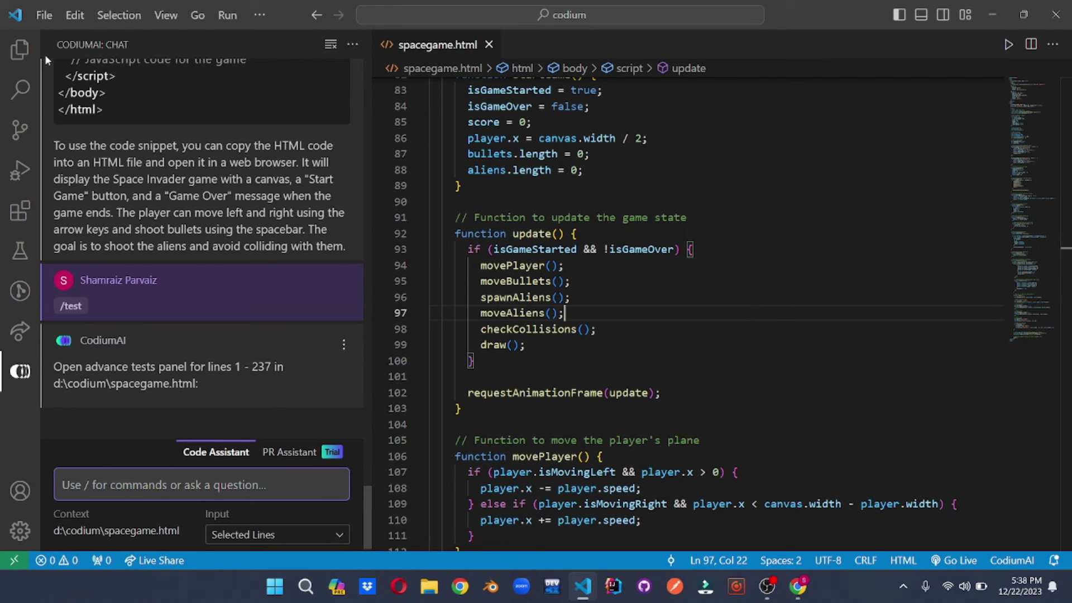
Add a new codiumAI.html file to the codium folder and bring back the CodiumAI chat
click(20, 49)
double_click(168, 247)
mouse_move(169, 252)
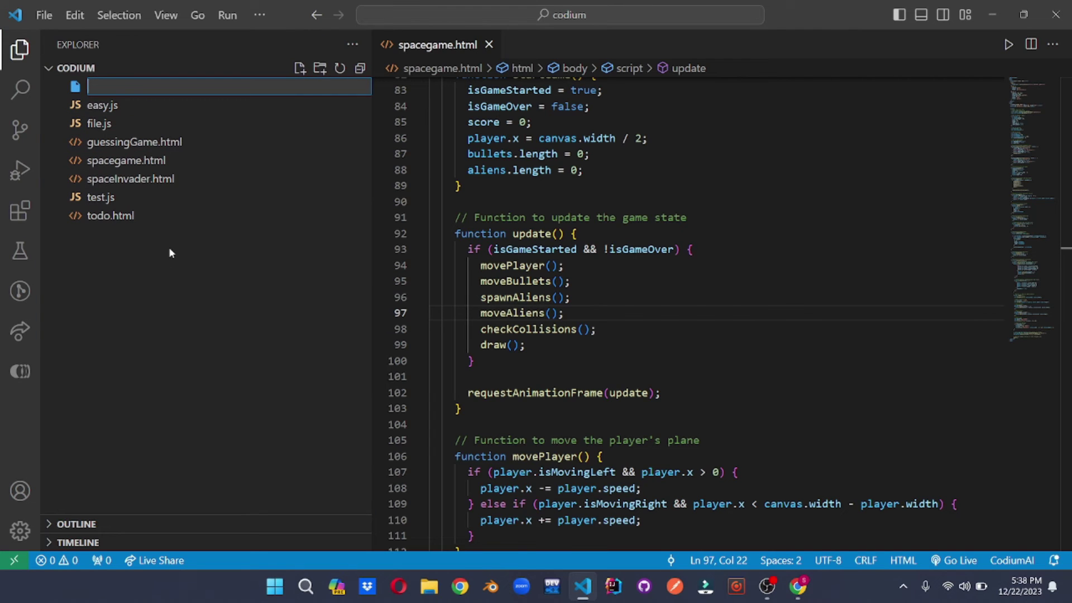
text(codiumAI.html)
key(Return)
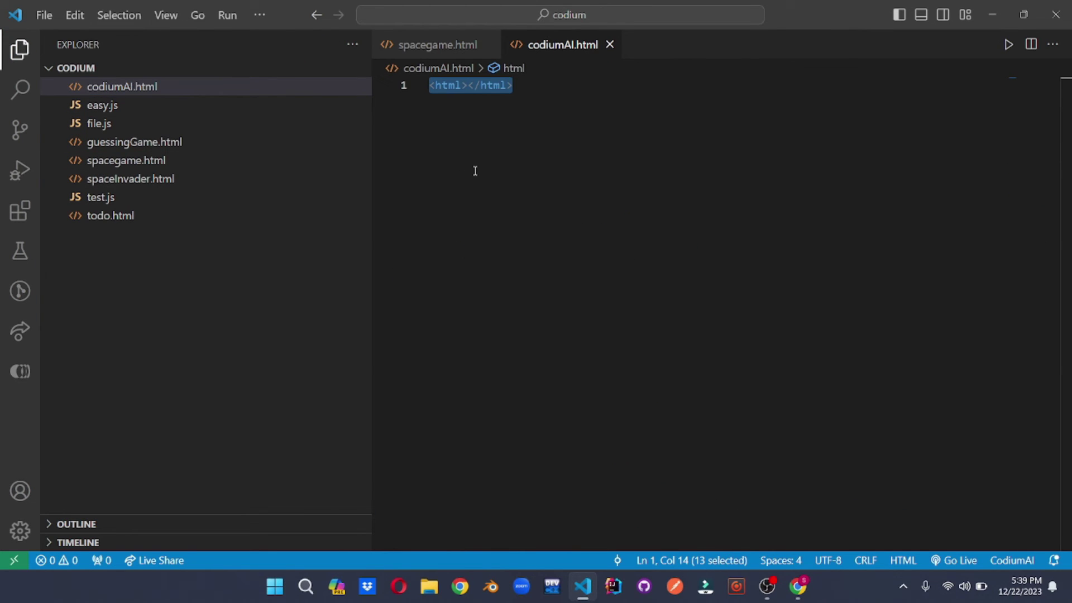
click(20, 371)
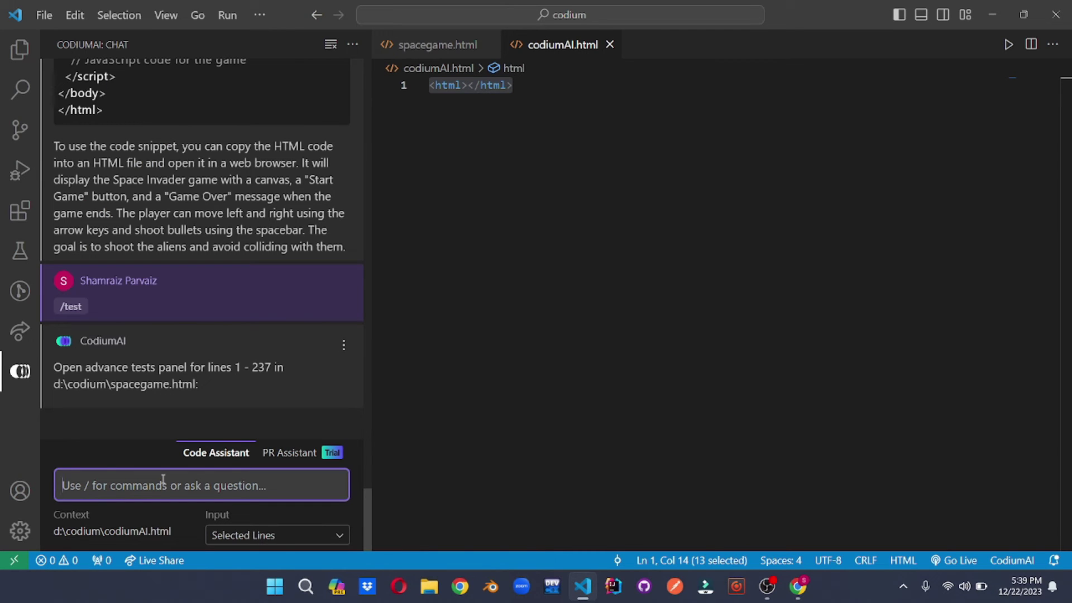
Ask CodiumAI for a Todo app with task title, description, and edit and delete buttons
key(ctrl+v)
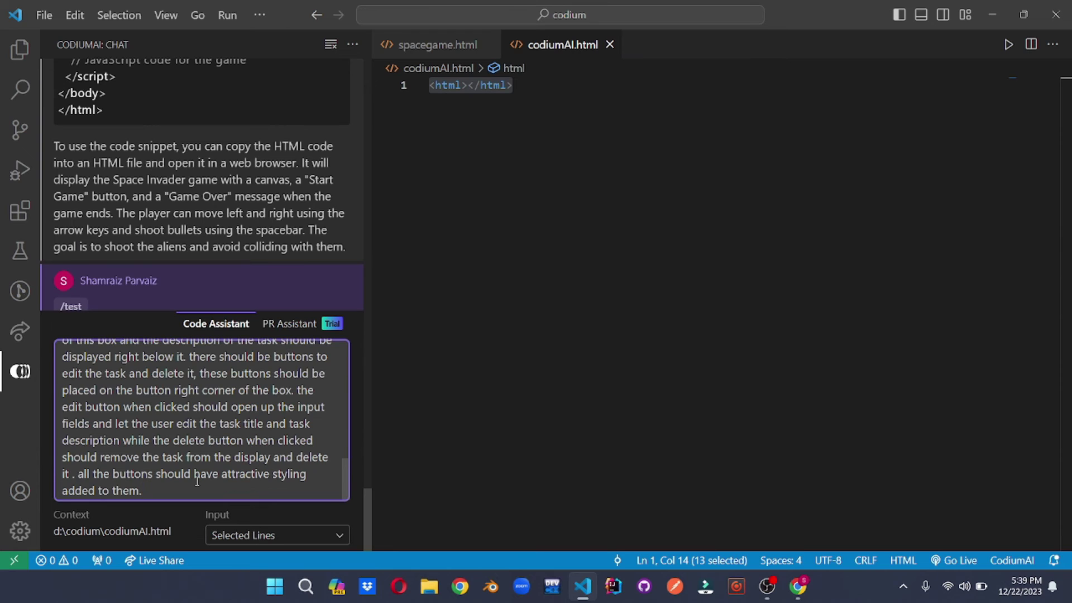
key(Return)
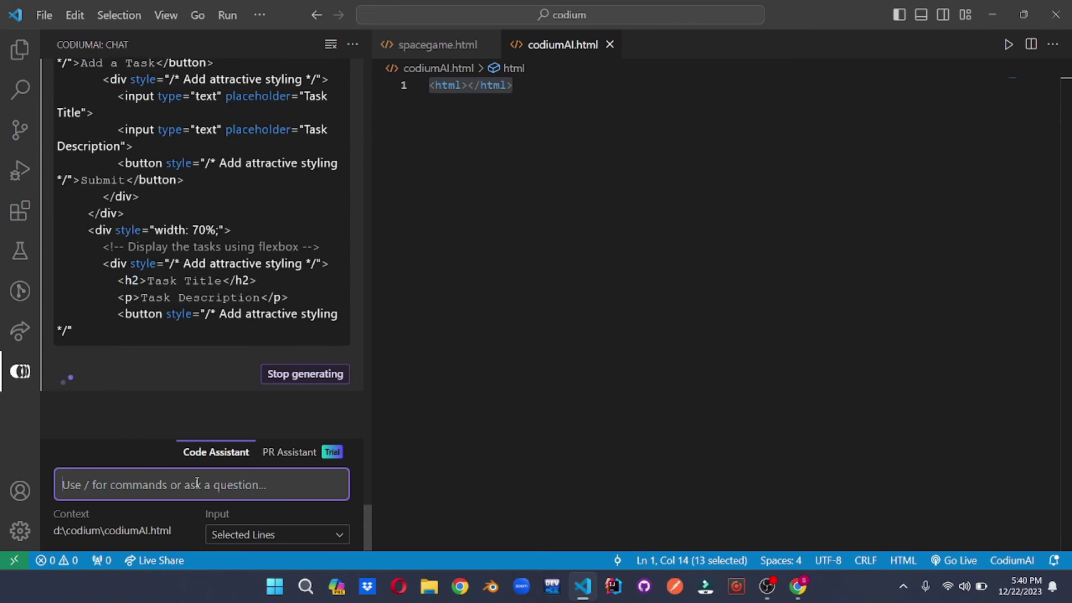
scroll(212, 347, up, 10)
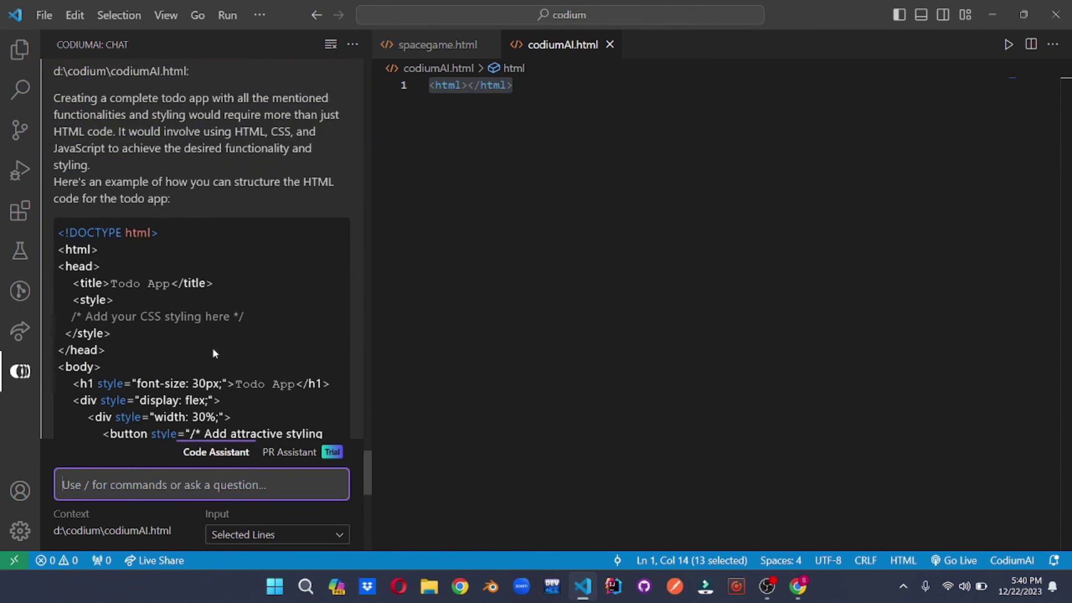
scroll(212, 348, down, 5)
scroll(212, 352, up, 5)
scroll(214, 362, up, 2)
scroll(214, 362, up, 3)
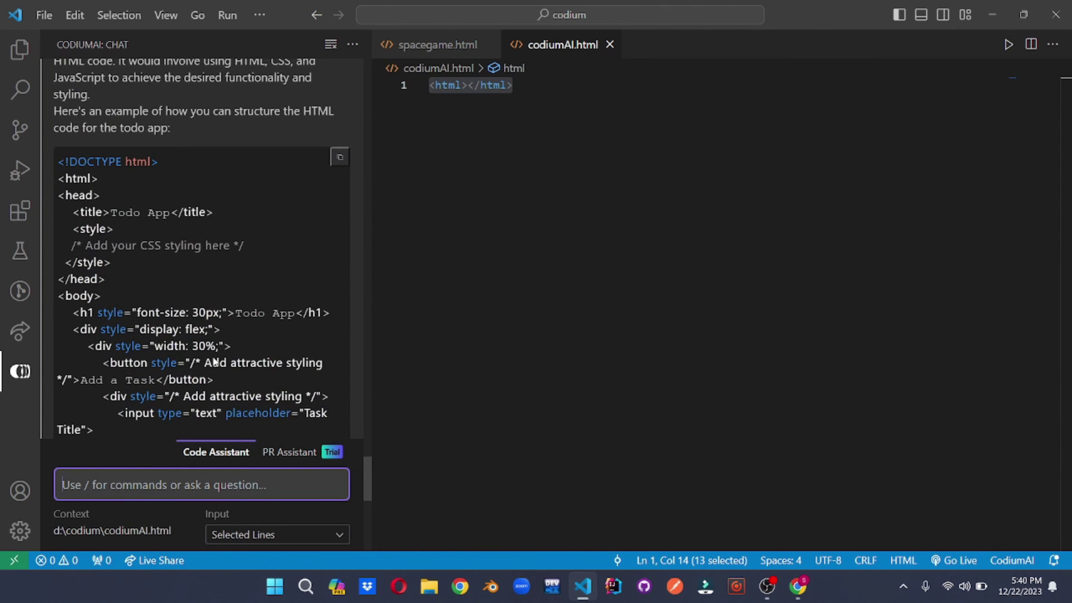
scroll(226, 352, up, 2)
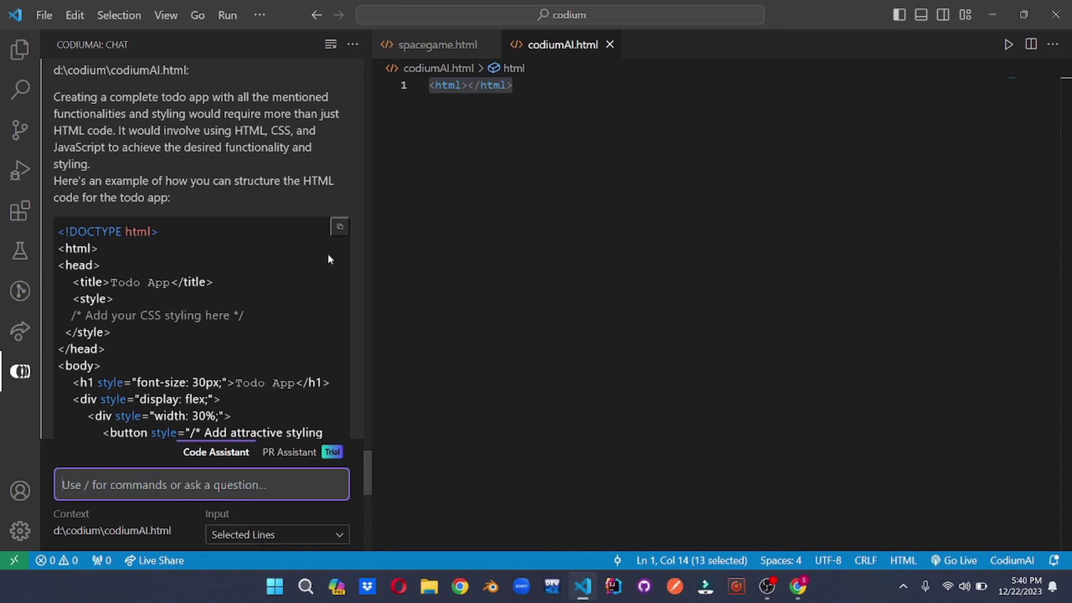
Replace codiumAI.html's contents with the generated Todo App code and preview it with Live Server
click(484, 159)
key(ctrl+a)
key(ctrl+v)
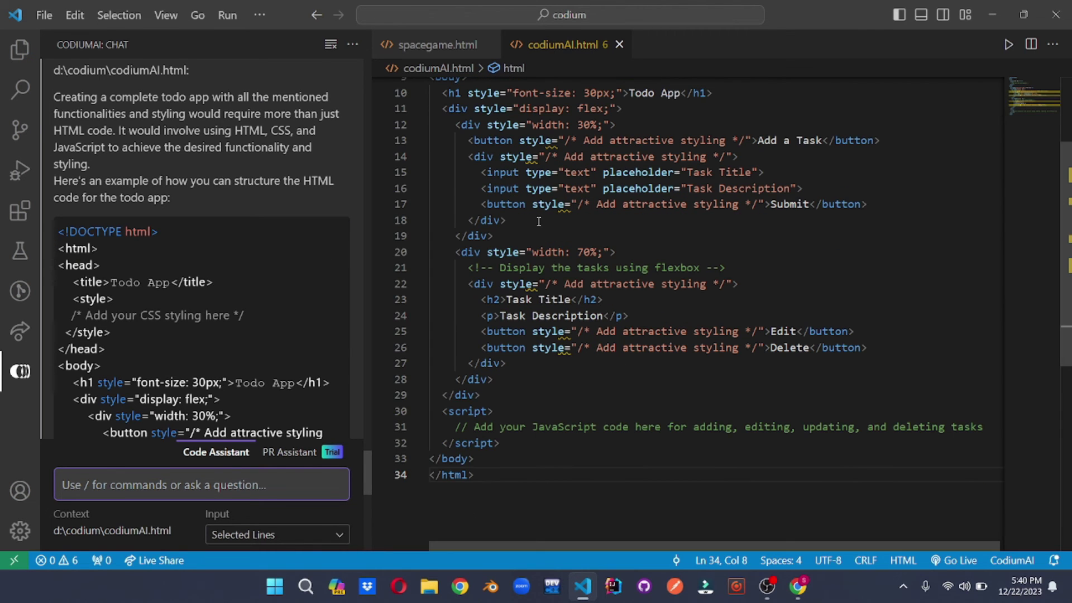
scroll(206, 241, down, 3)
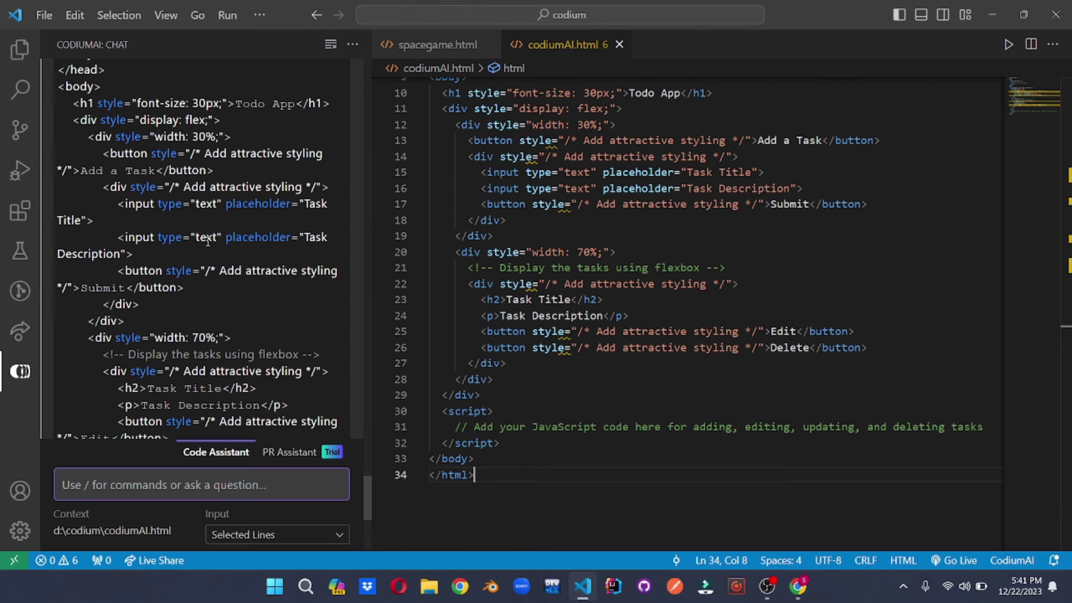
click(198, 242)
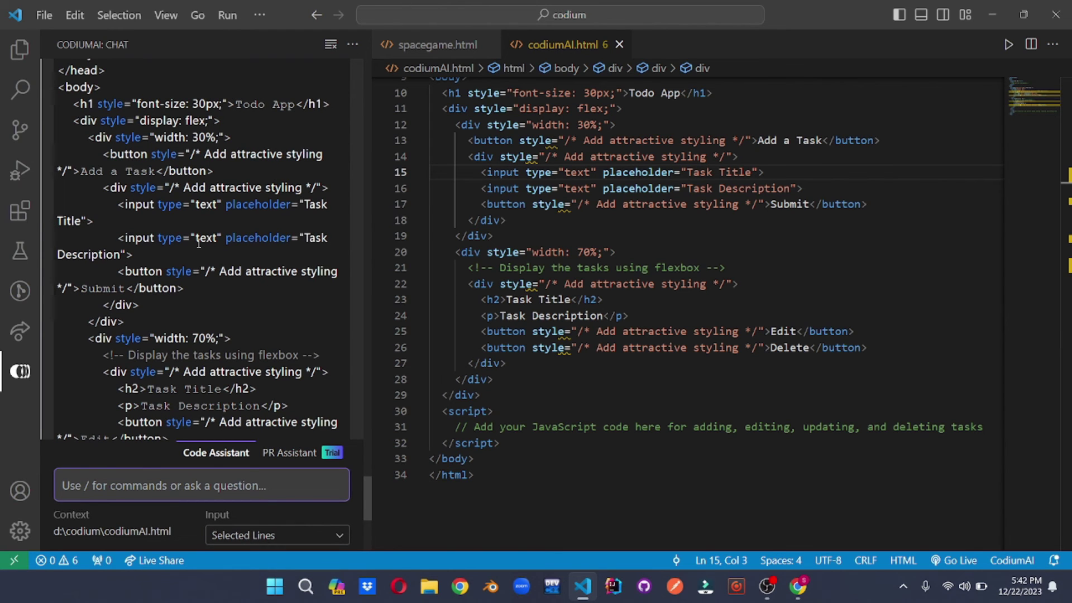
click(21, 50)
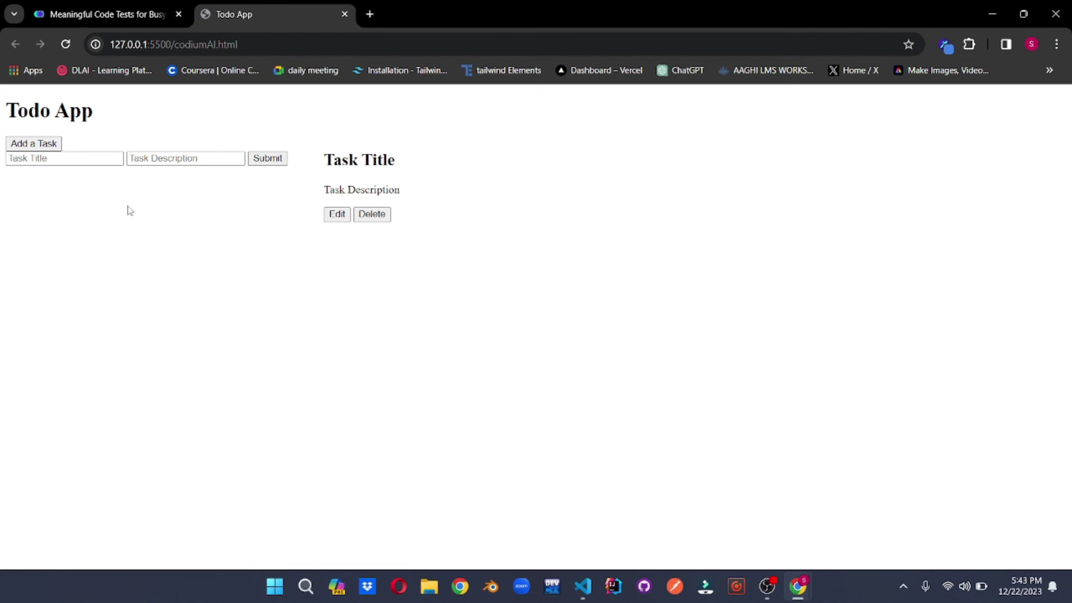
key(alt+Tab)
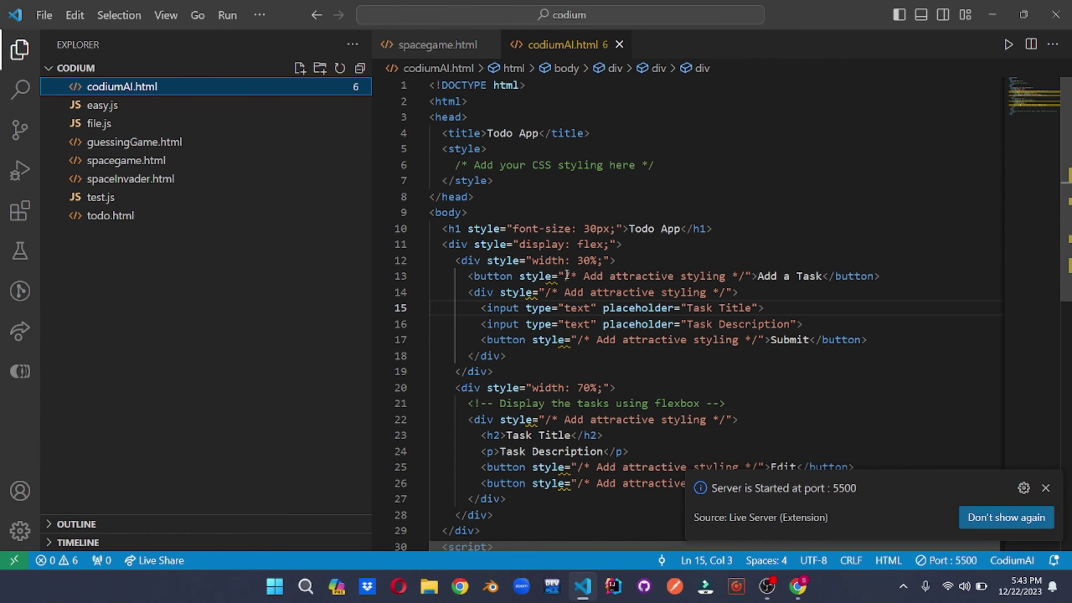
Highlight the 'Add attractive styling' comment on line 13, then deselect it without changes
drag(564, 276, 739, 276)
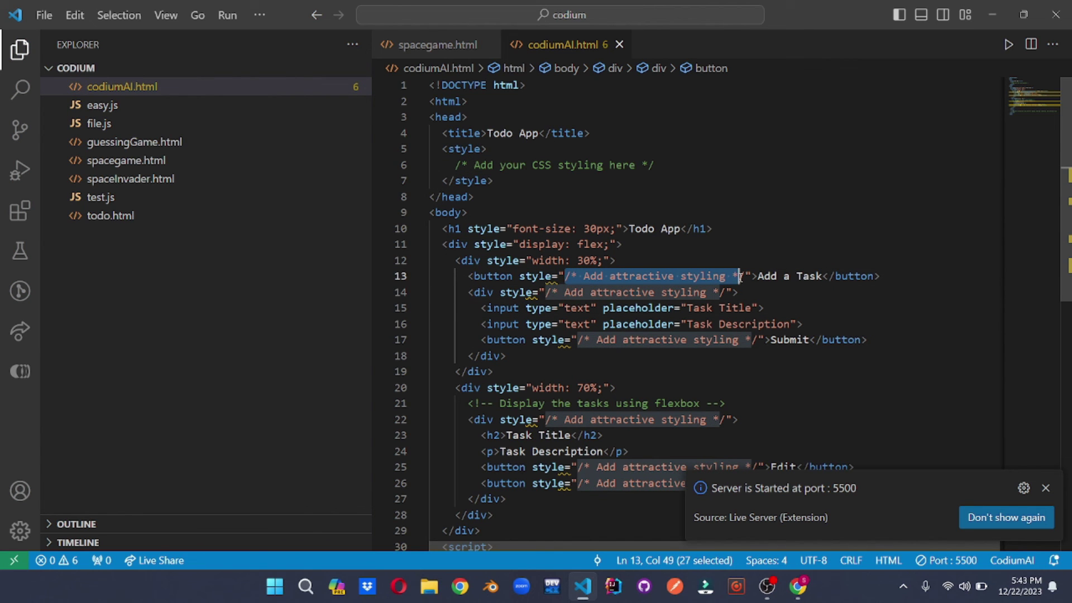
click(713, 276)
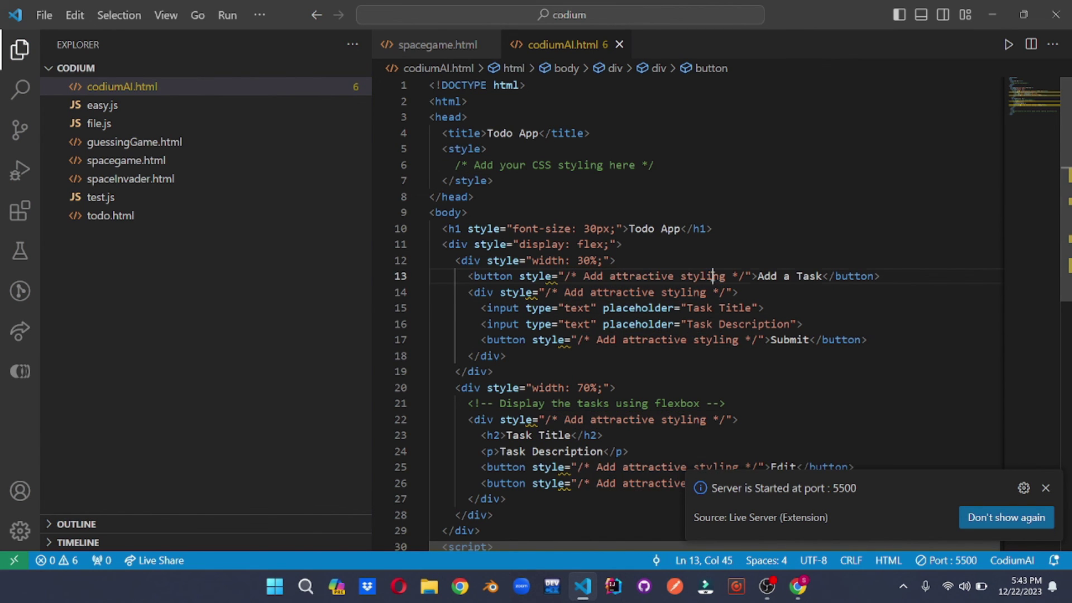